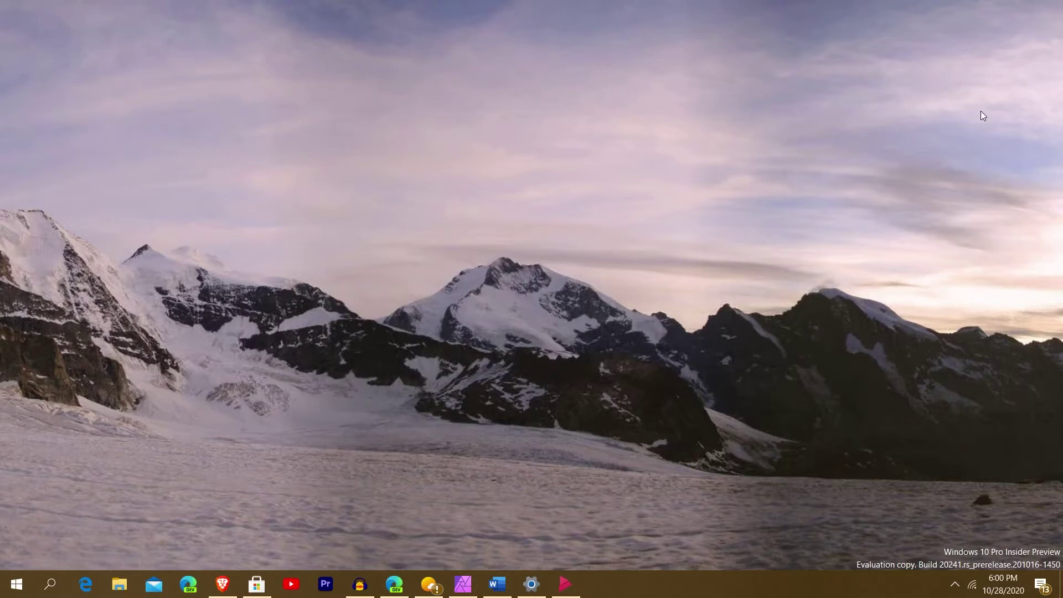
Step: Bring up the Fluent Search launcher with Win+Y and open its Appearance settings
{"action": "key", "text": "super+y"}
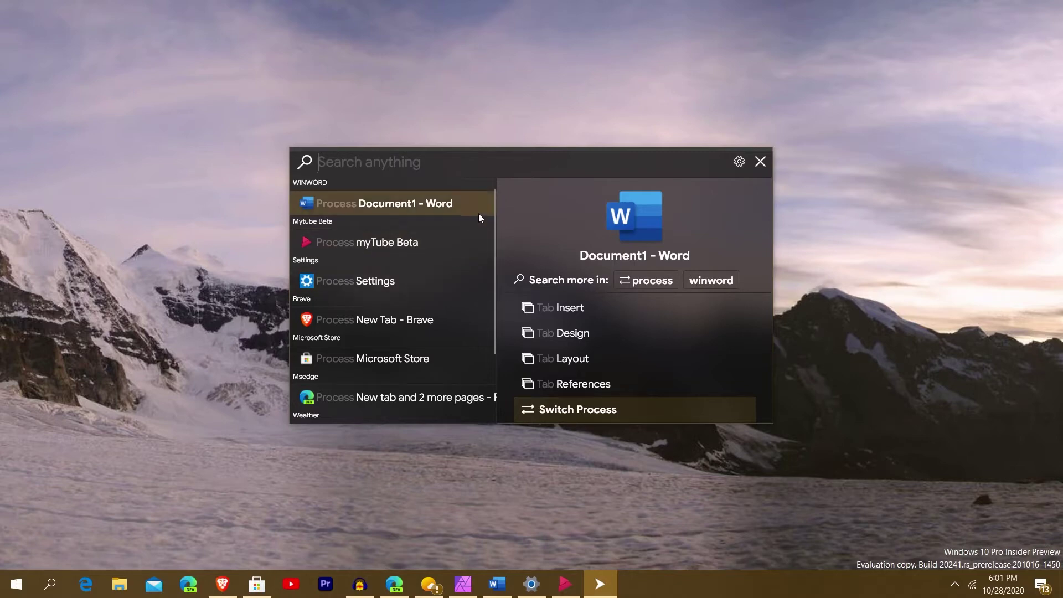
{"action": "left_click", "coordinate": [739, 161]}
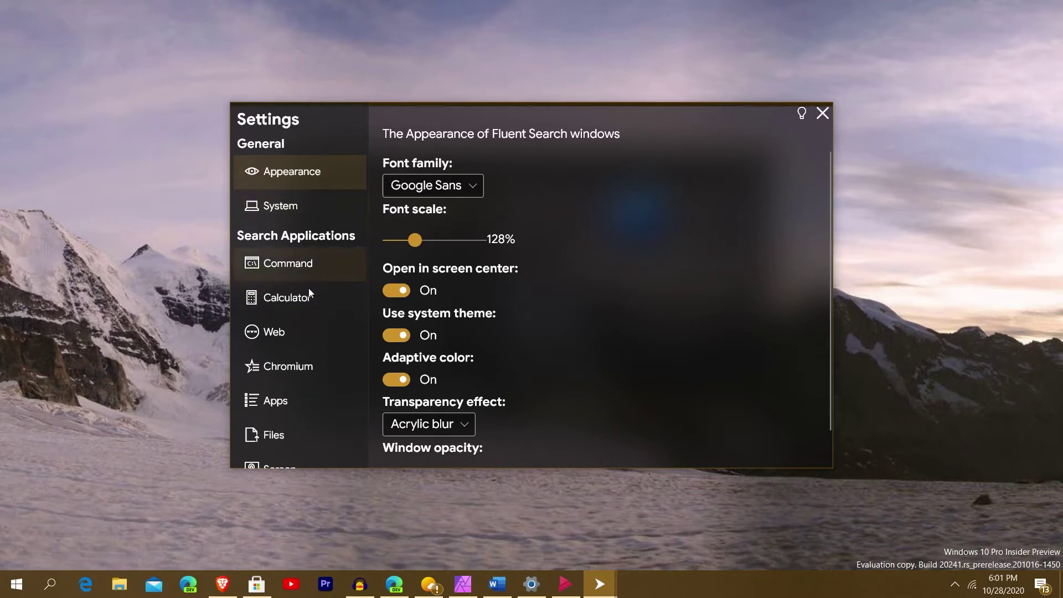
Step: Review the Command, Calculator, Web, Chromium and Apps search settings pages
{"action": "left_click", "coordinate": [304, 261]}
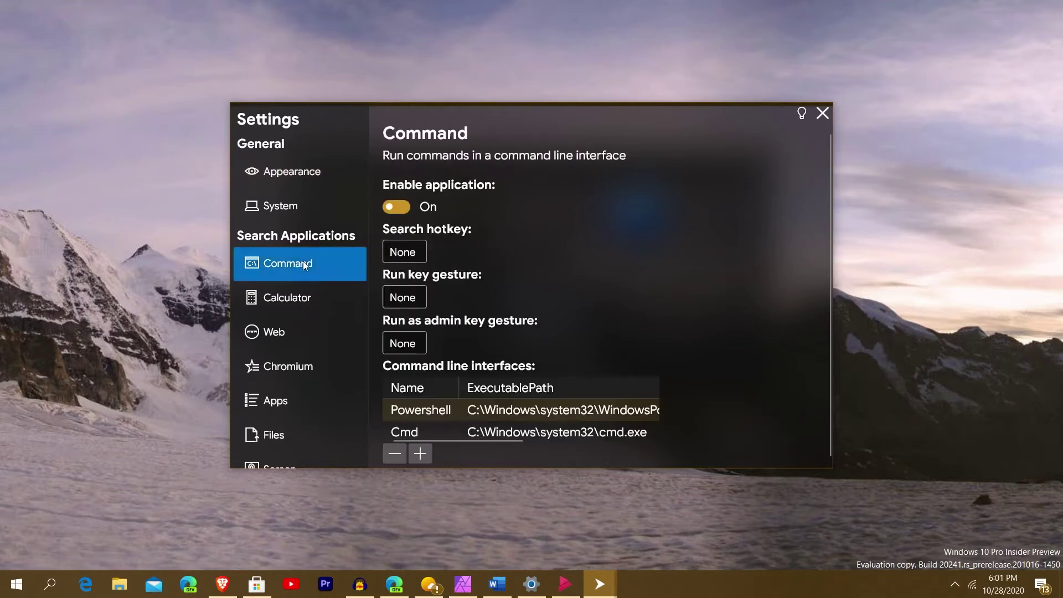
{"action": "left_click", "coordinate": [303, 296]}
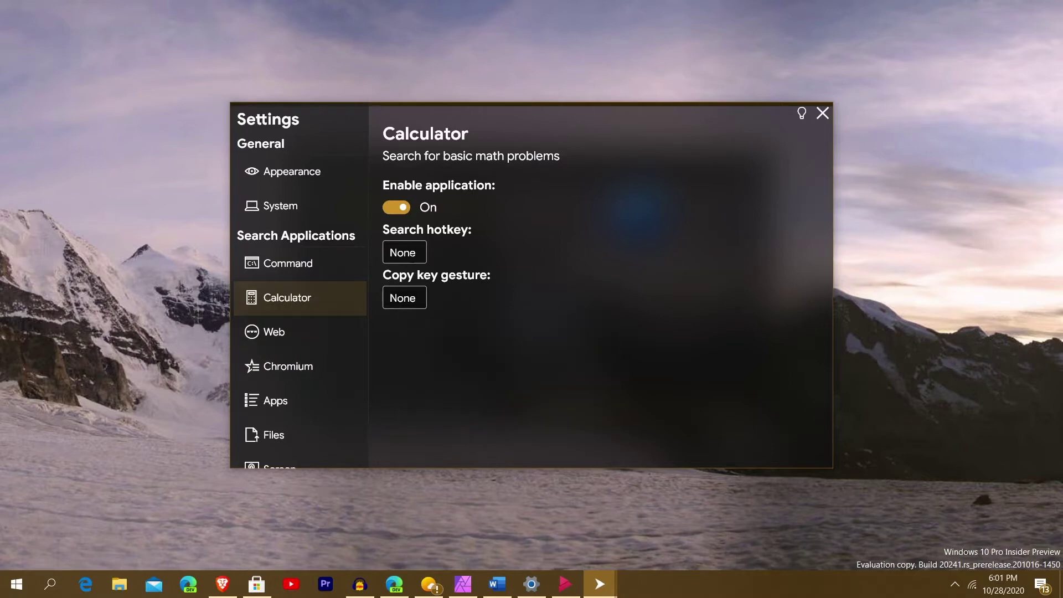
{"action": "left_click", "coordinate": [291, 334]}
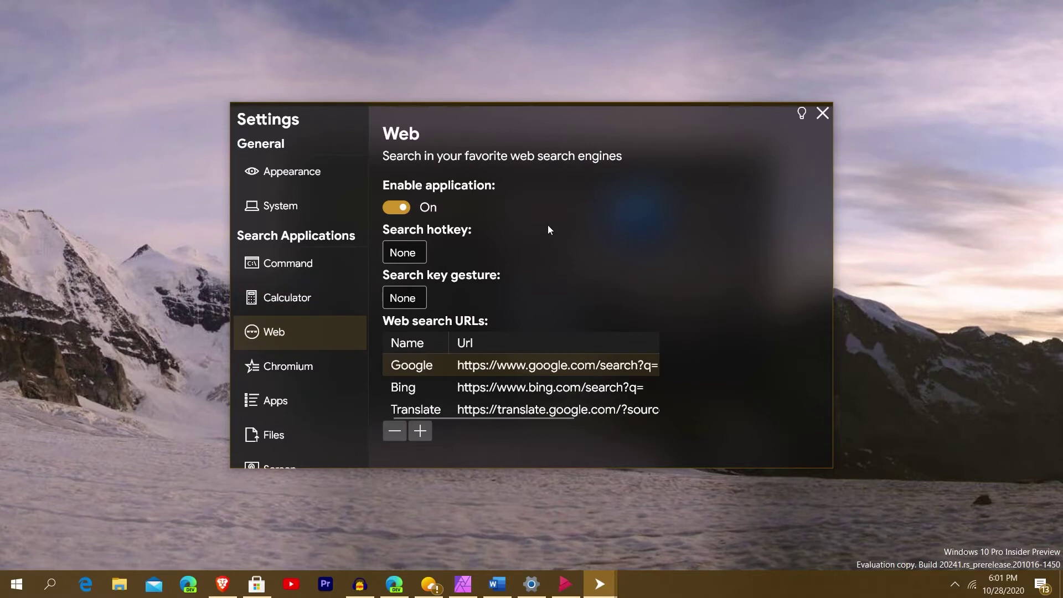
{"action": "left_click", "coordinate": [407, 206]}
{"action": "left_click", "coordinate": [327, 369]}
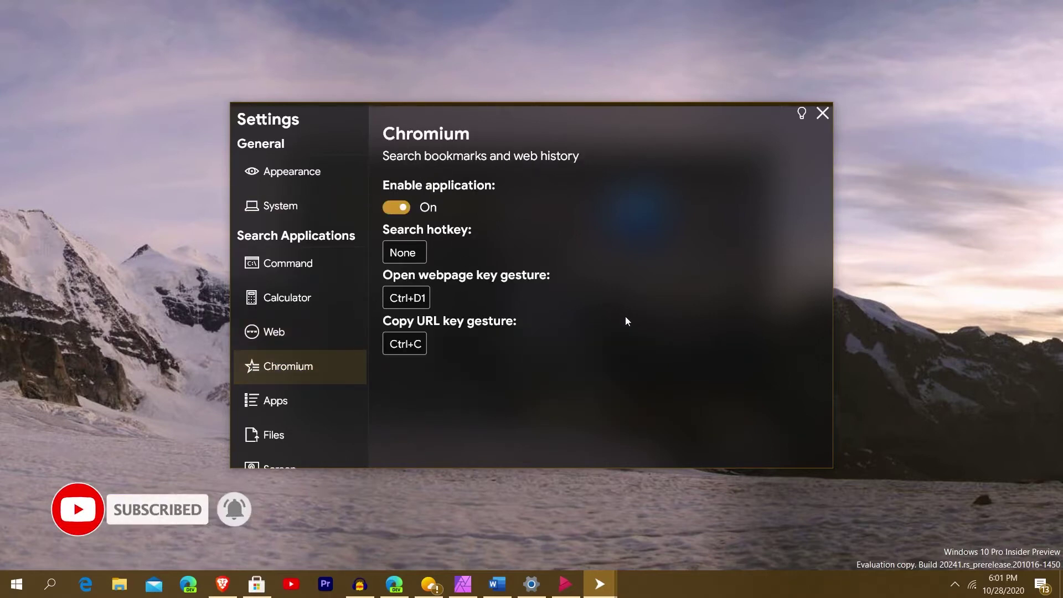
{"action": "left_click", "coordinate": [322, 401]}
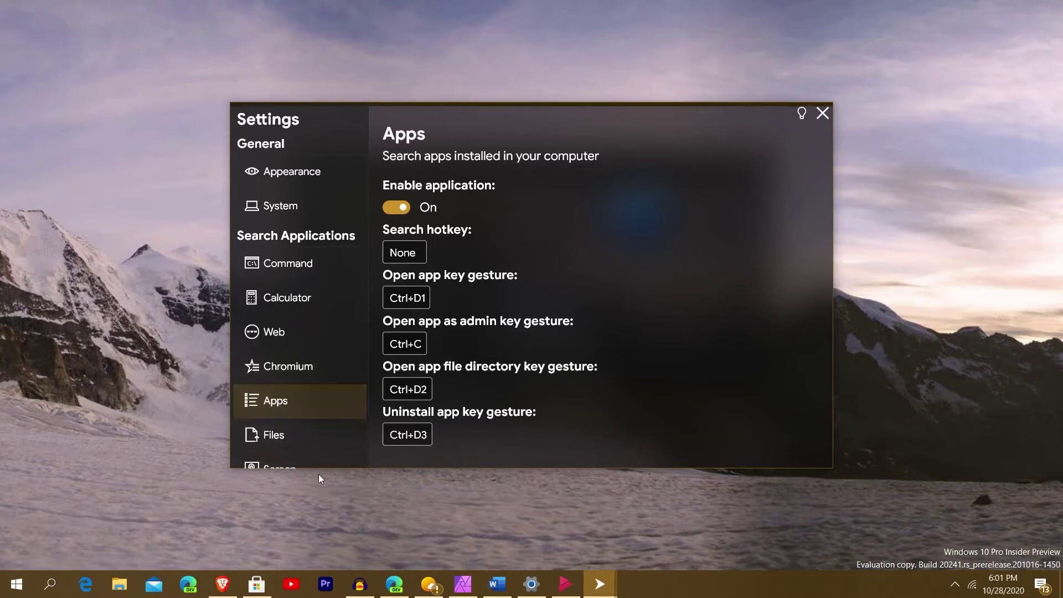
Step: Resize the settings window taller so the lower sidebar sections are visible
{"action": "left_click_drag", "start_coordinate": [348, 466], "coordinate": [349, 526]}
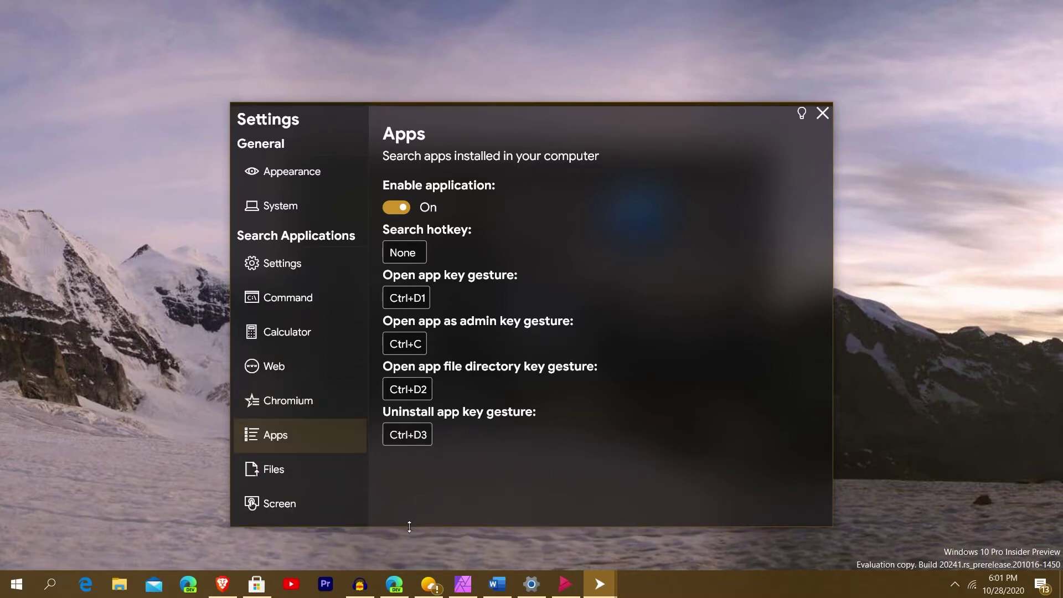
{"action": "left_click_drag", "start_coordinate": [408, 527], "coordinate": [406, 484]}
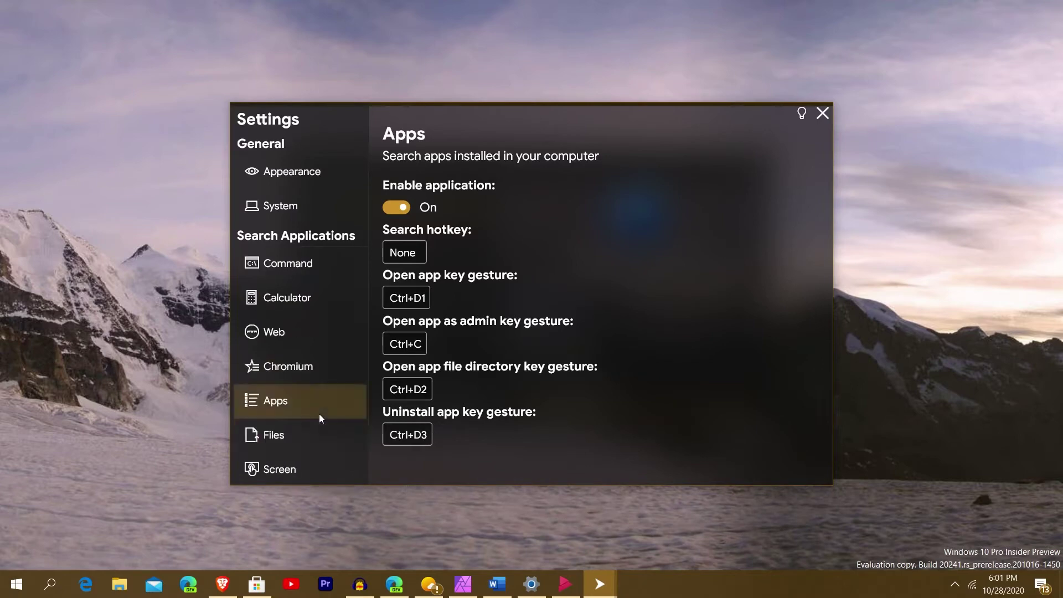
{"action": "mouse_move", "coordinate": [373, 485]}
{"action": "left_mouse_down"}
{"action": "mouse_move", "coordinate": [368, 517]}
{"action": "mouse_move", "coordinate": [368, 476]}
{"action": "left_mouse_up"}
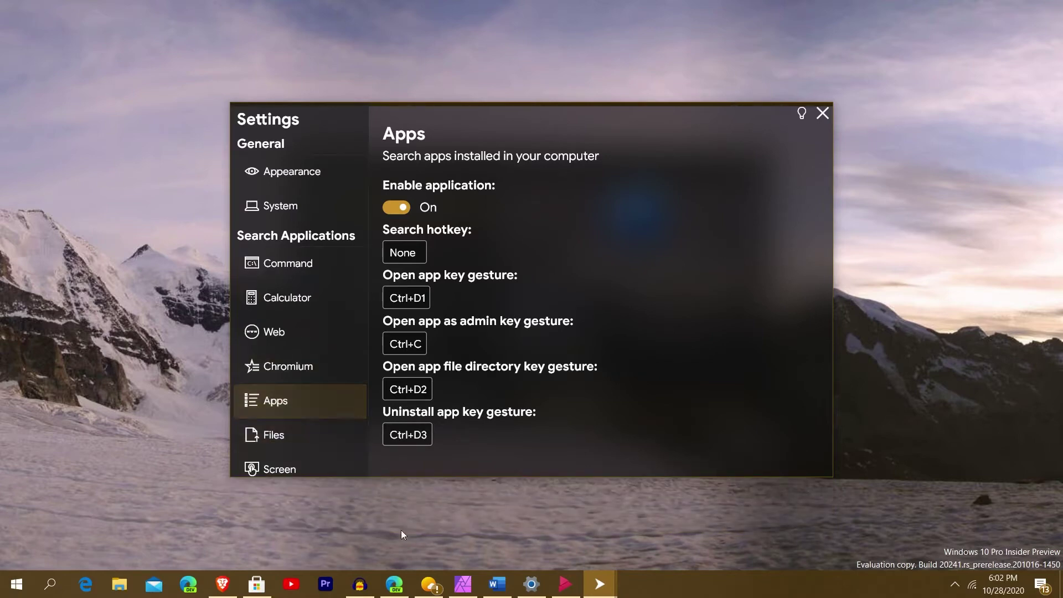
{"action": "left_click_drag", "start_coordinate": [440, 476], "coordinate": [411, 528]}
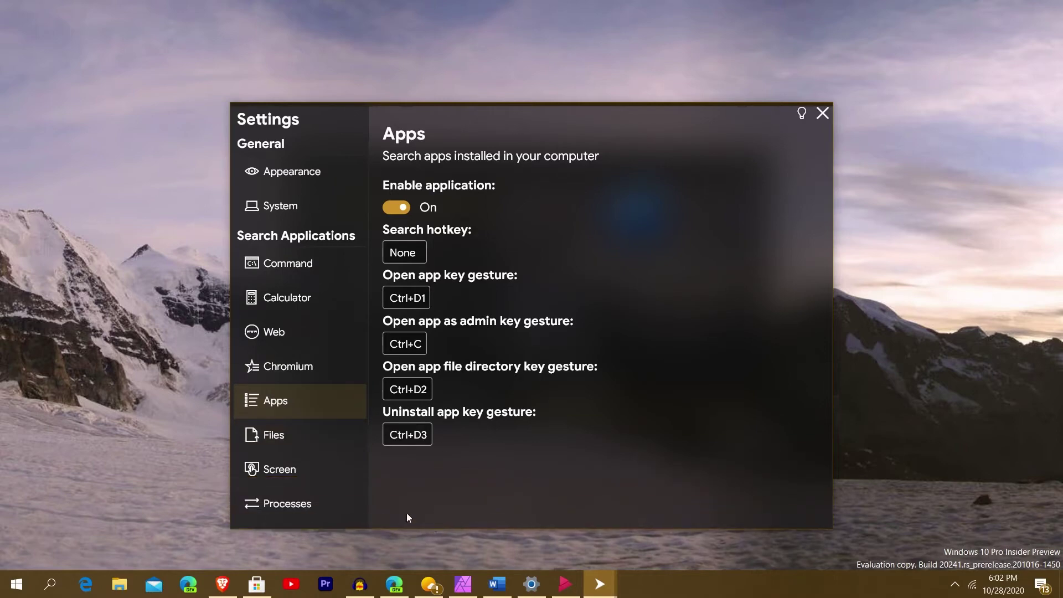
Step: Review the Files and Screen pages, ending on the Processes settings
{"action": "left_click", "coordinate": [283, 451]}
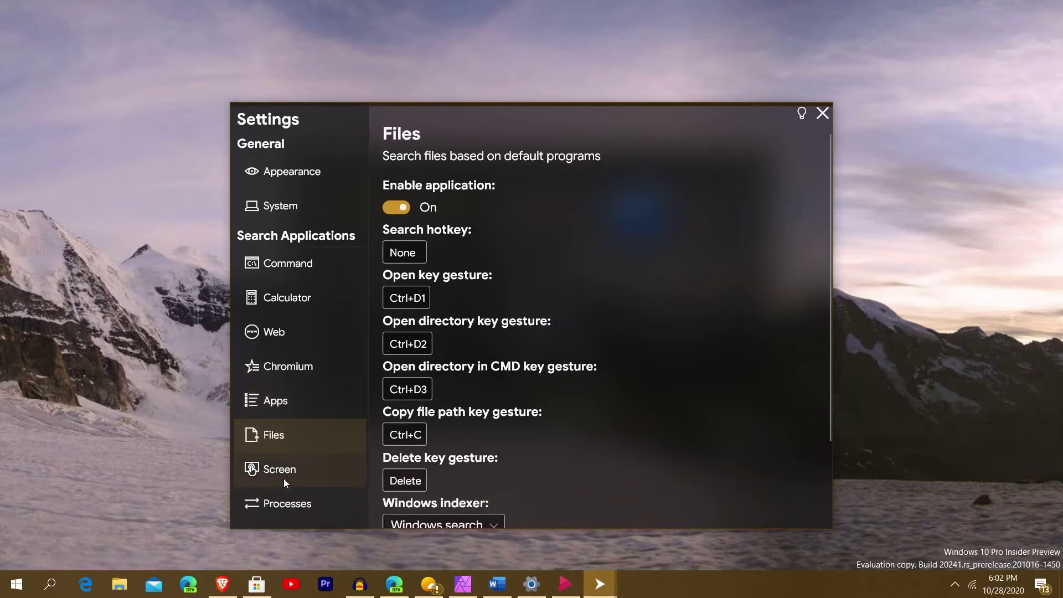
{"action": "left_click", "coordinate": [284, 482]}
{"action": "left_click", "coordinate": [282, 503]}
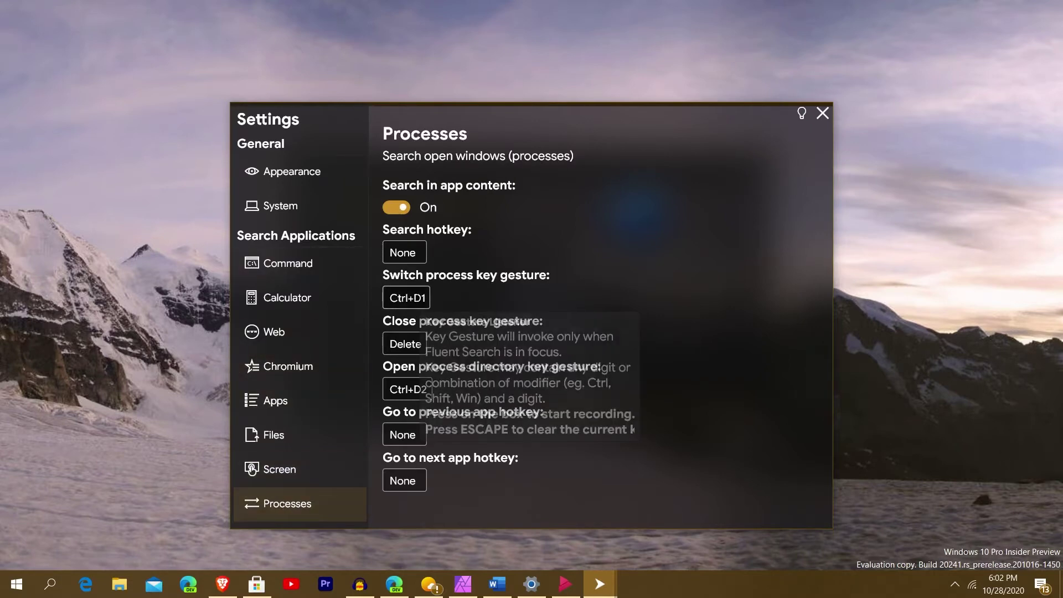
Step: Return to Appearance and browse the font family list, keeping Google Sans
{"action": "left_click", "coordinate": [268, 171]}
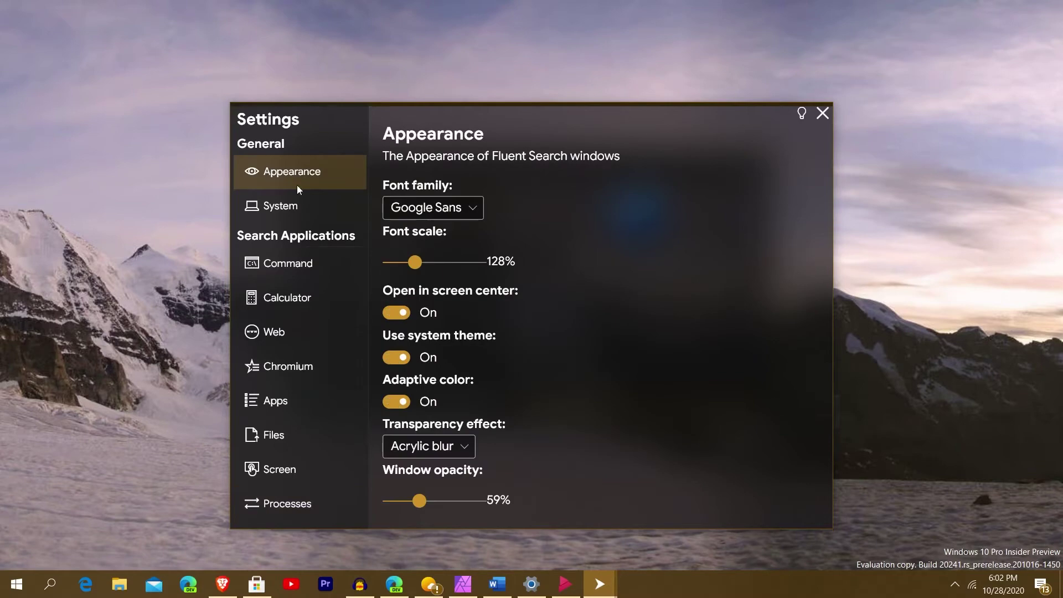
{"action": "left_click", "coordinate": [410, 212]}
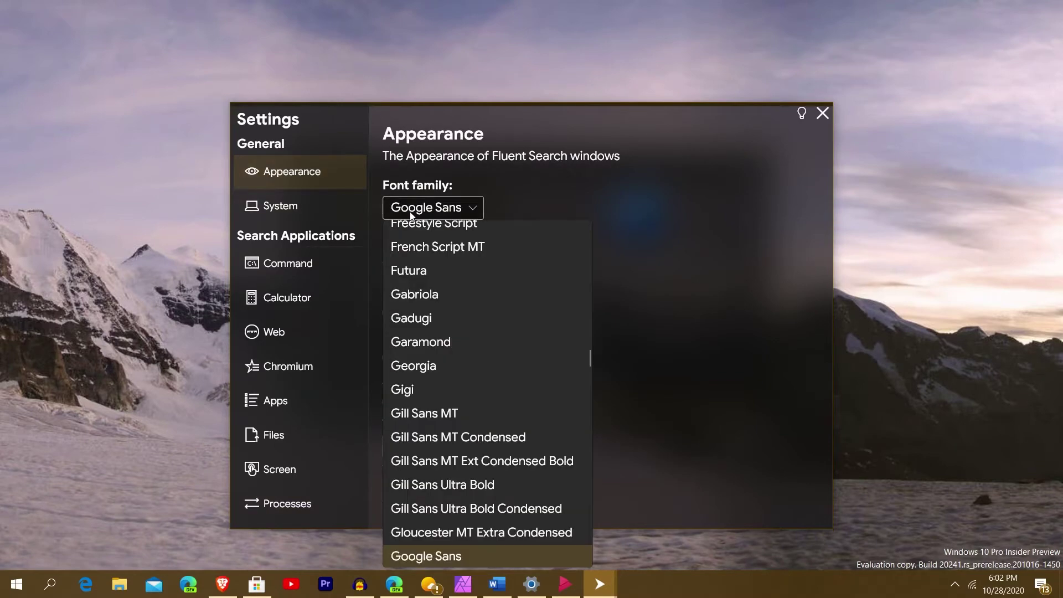
{"action": "scroll", "coordinate": [486, 389], "scroll_direction": "down", "scroll_amount": 4}
{"action": "scroll", "coordinate": [486, 389], "scroll_direction": "down", "scroll_amount": 5}
{"action": "scroll", "coordinate": [457, 422], "scroll_direction": "down", "scroll_amount": 2}
{"action": "left_click", "coordinate": [670, 237]}
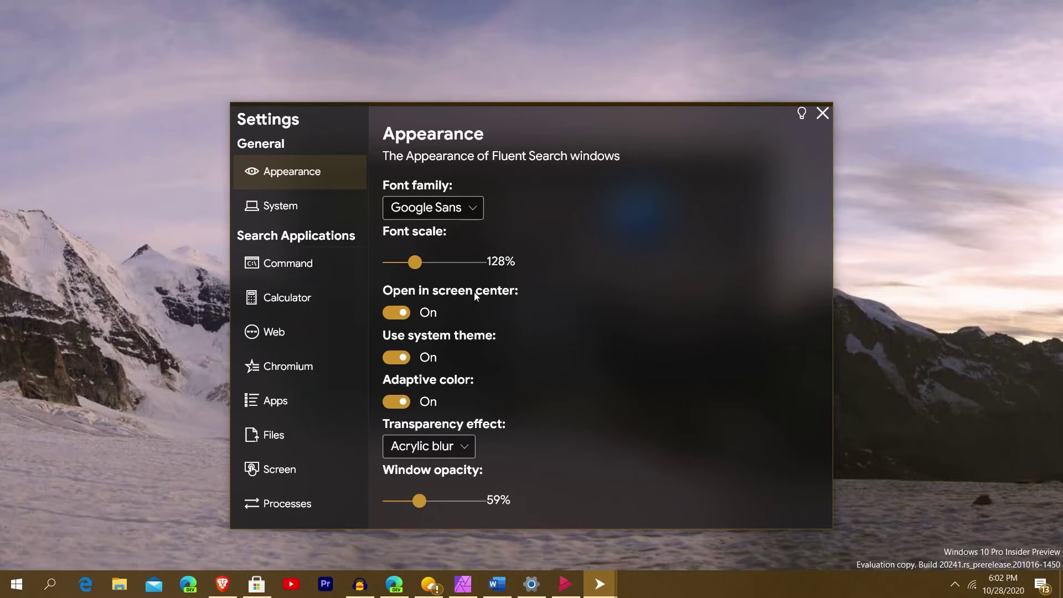
Step: Lower the font scale to 127% and toggle Open in screen center off and on
{"action": "mouse_move", "coordinate": [408, 261]}
{"action": "left_mouse_down"}
{"action": "mouse_move", "coordinate": [389, 263]}
{"action": "mouse_move", "coordinate": [401, 258]}
{"action": "mouse_move", "coordinate": [395, 250]}
{"action": "mouse_move", "coordinate": [414, 262]}
{"action": "left_mouse_up"}
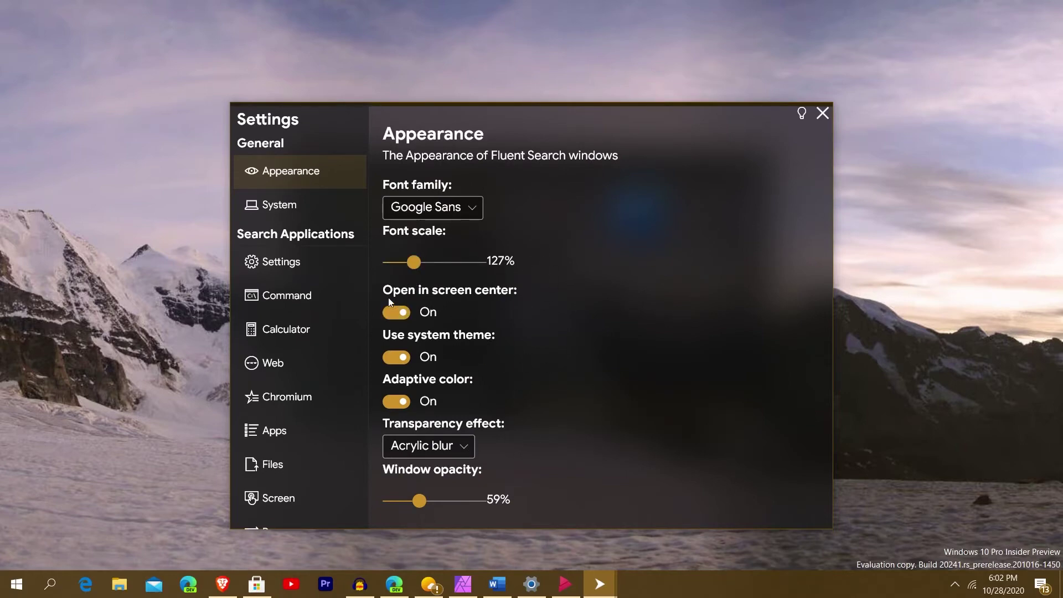
{"action": "left_click", "coordinate": [396, 312]}
{"action": "left_click", "coordinate": [396, 312]}
{"action": "left_click", "coordinate": [403, 357]}
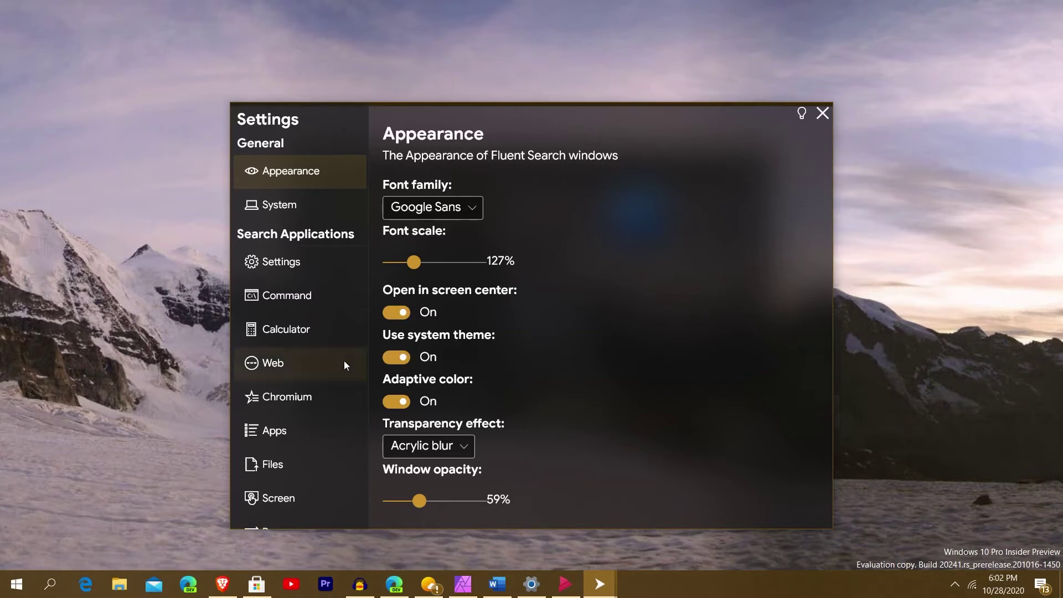
{"action": "left_click", "coordinate": [404, 357]}
{"action": "left_click", "coordinate": [403, 358]}
{"action": "left_click", "coordinate": [403, 357]}
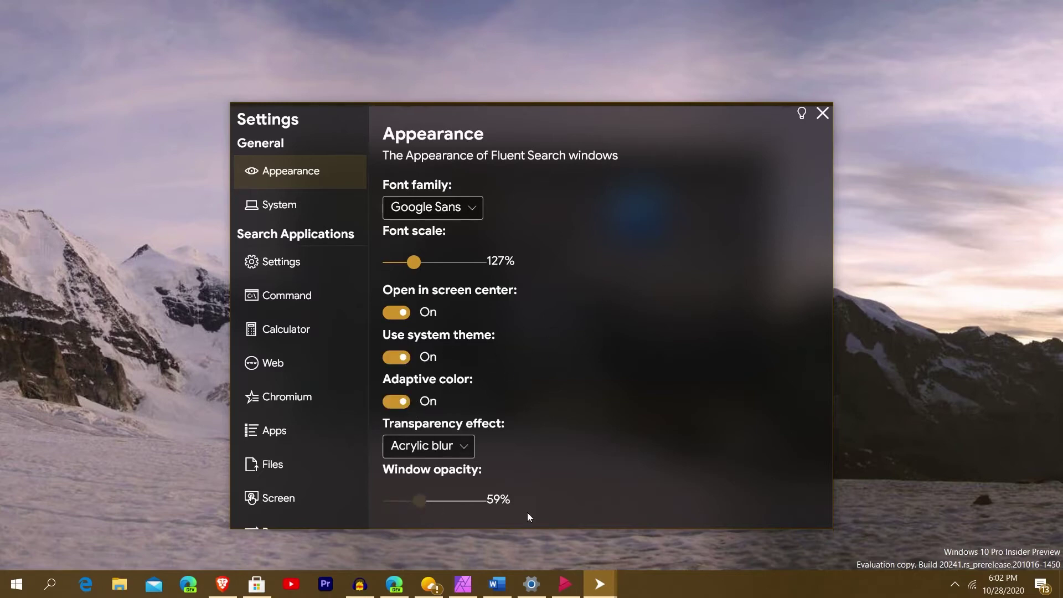
Step: Try the None, Acrylic, Transparent and Blur transparency effects in turn
{"action": "left_click", "coordinate": [467, 451]}
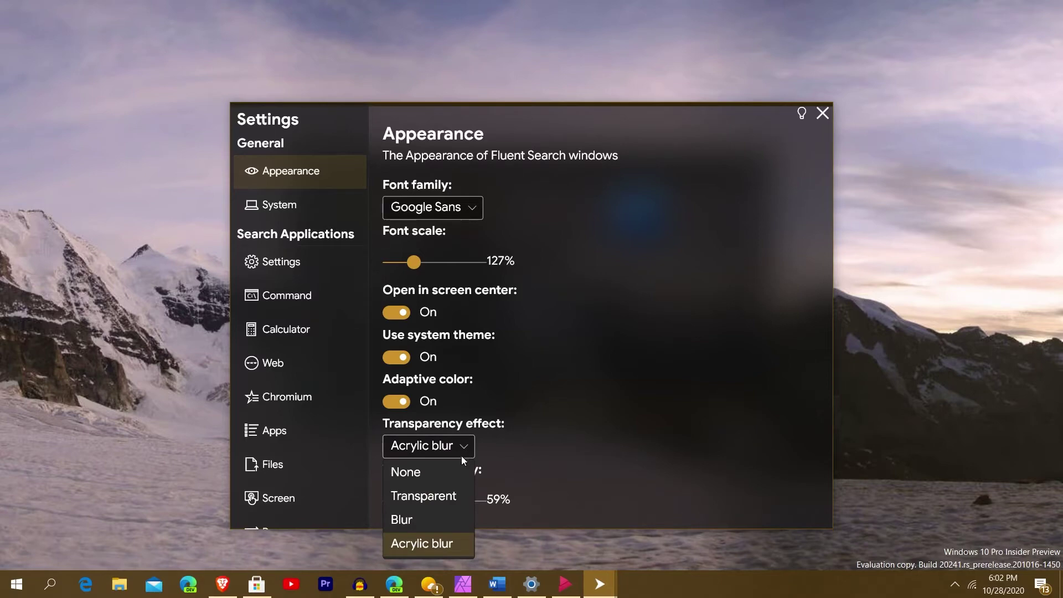
{"action": "left_click", "coordinate": [445, 475]}
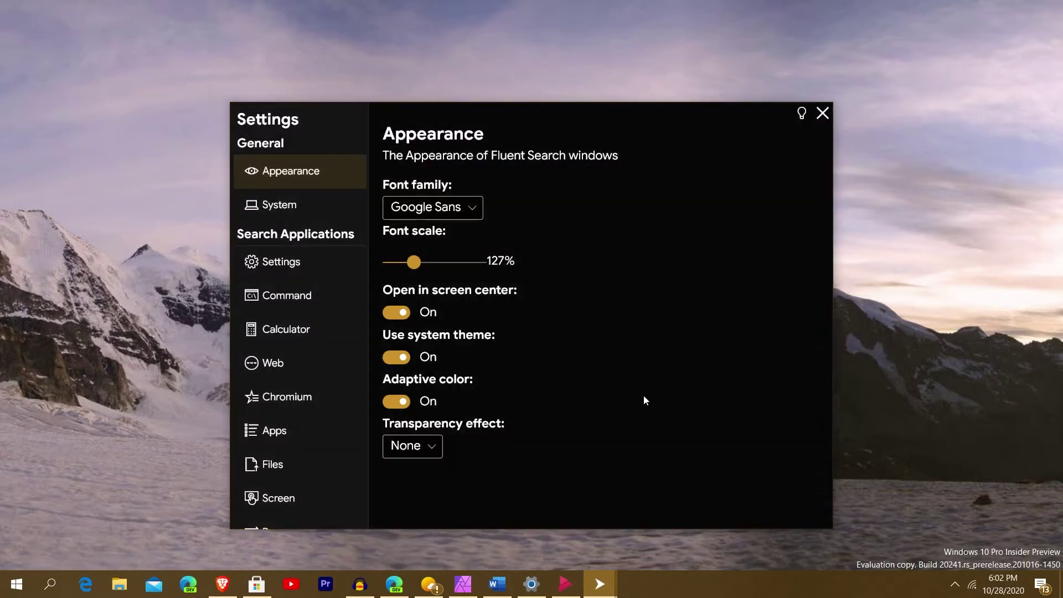
{"action": "left_click", "coordinate": [429, 446]}
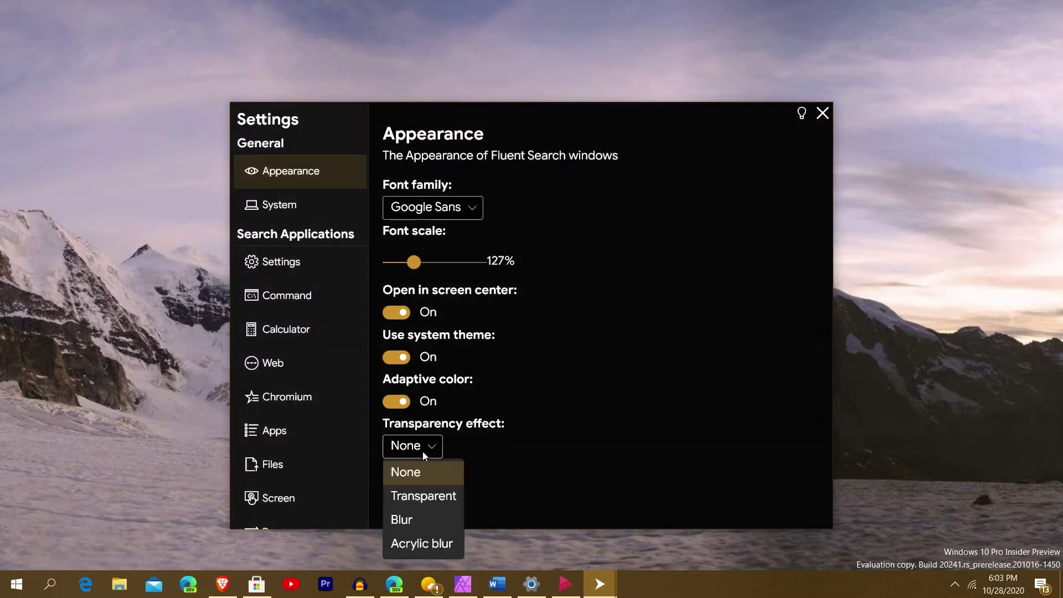
{"action": "left_click", "coordinate": [423, 542]}
{"action": "left_click", "coordinate": [463, 450]}
{"action": "left_click", "coordinate": [433, 493]}
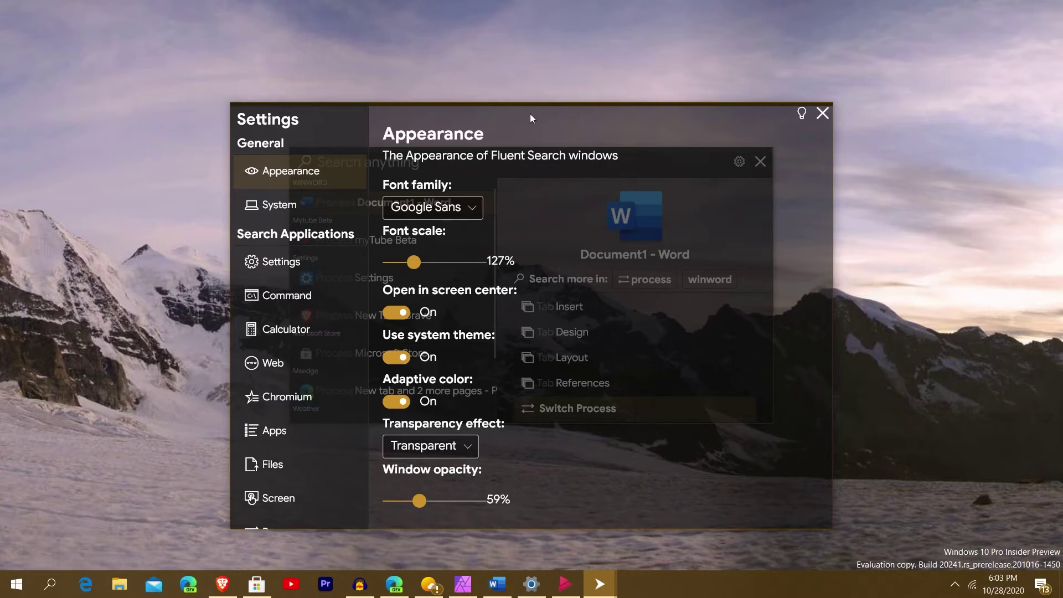
{"action": "left_click", "coordinate": [448, 453]}
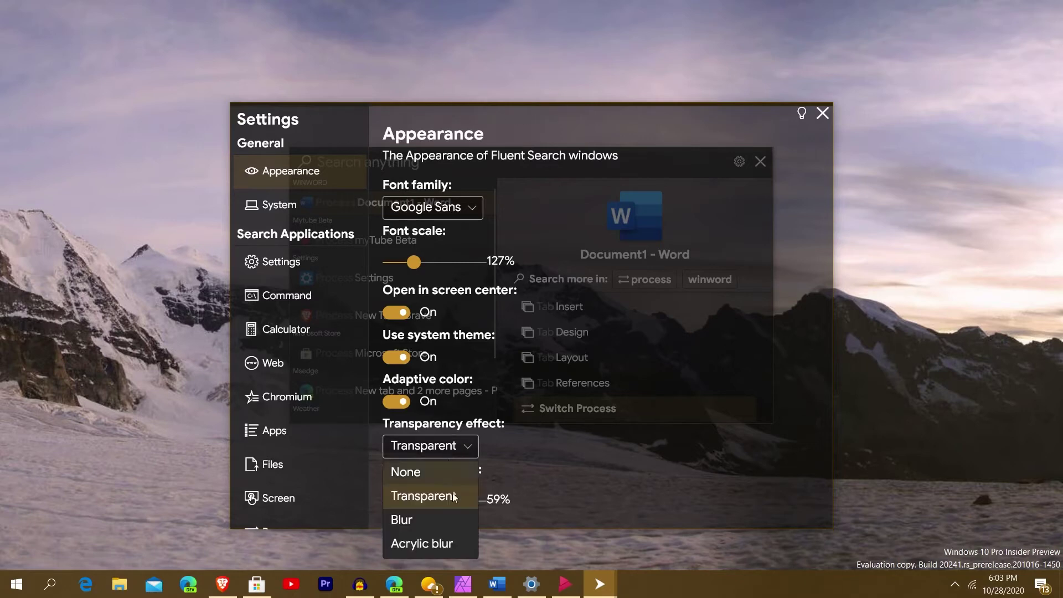
{"action": "left_click", "coordinate": [443, 520]}
Step: Cycle the effects again ending on Blur, set window opacity to 40%, and close Settings
{"action": "left_click", "coordinate": [418, 450]}
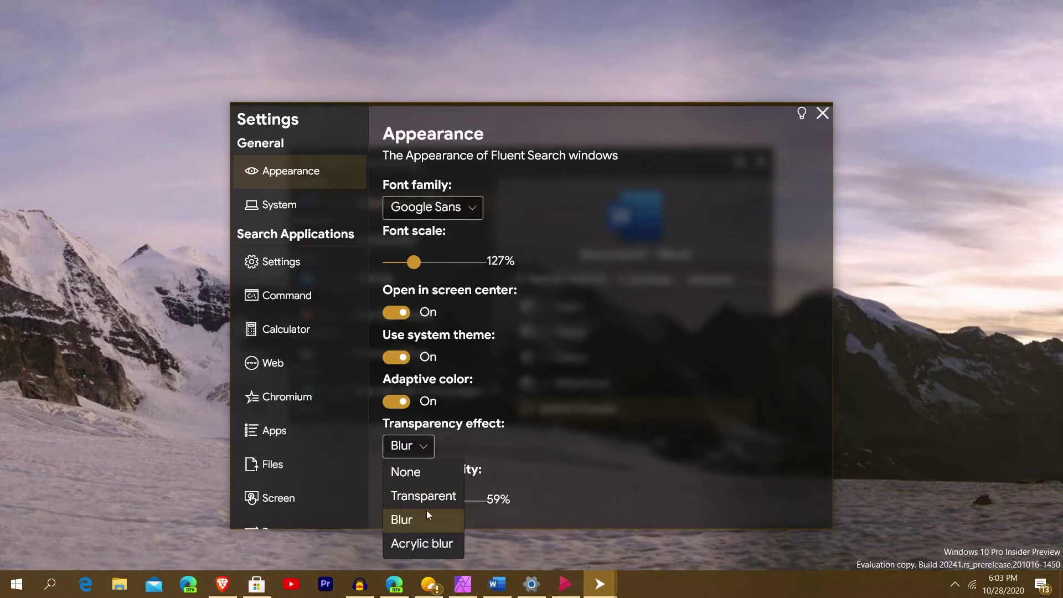
{"action": "left_click", "coordinate": [433, 494]}
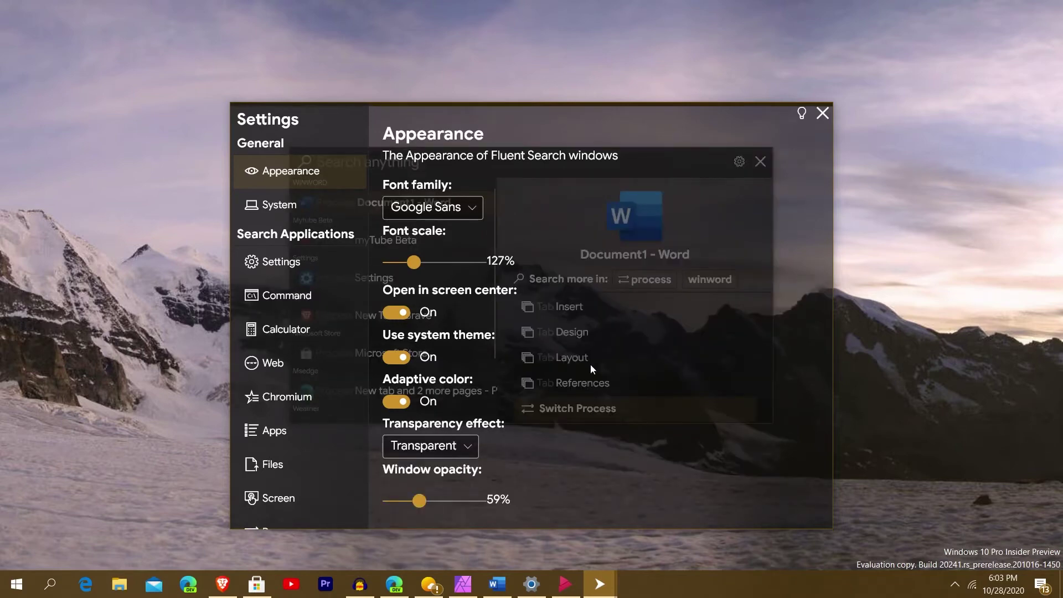
{"action": "left_click", "coordinate": [432, 446]}
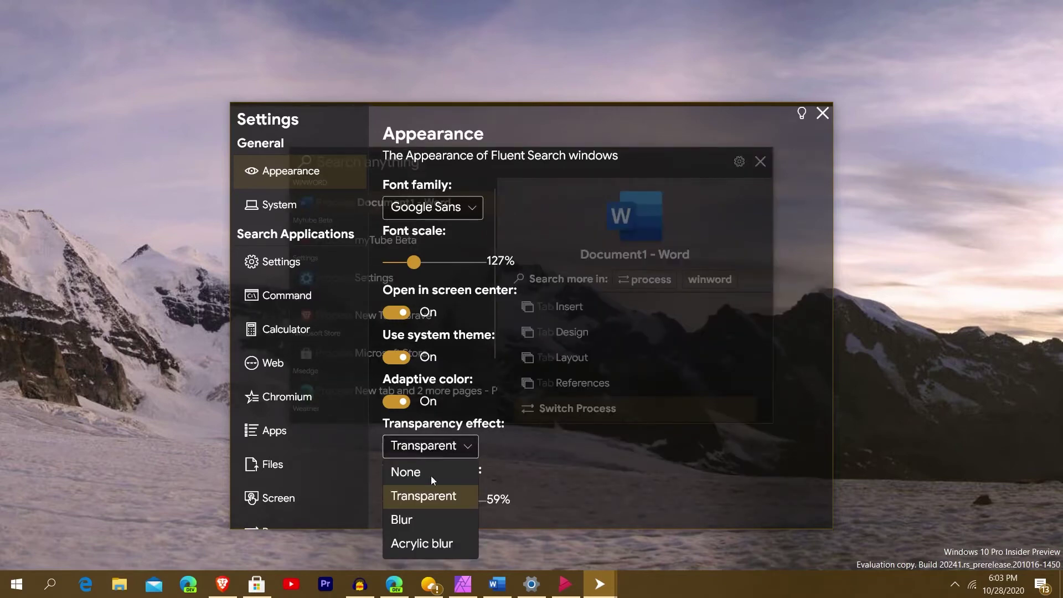
{"action": "left_click", "coordinate": [423, 520]}
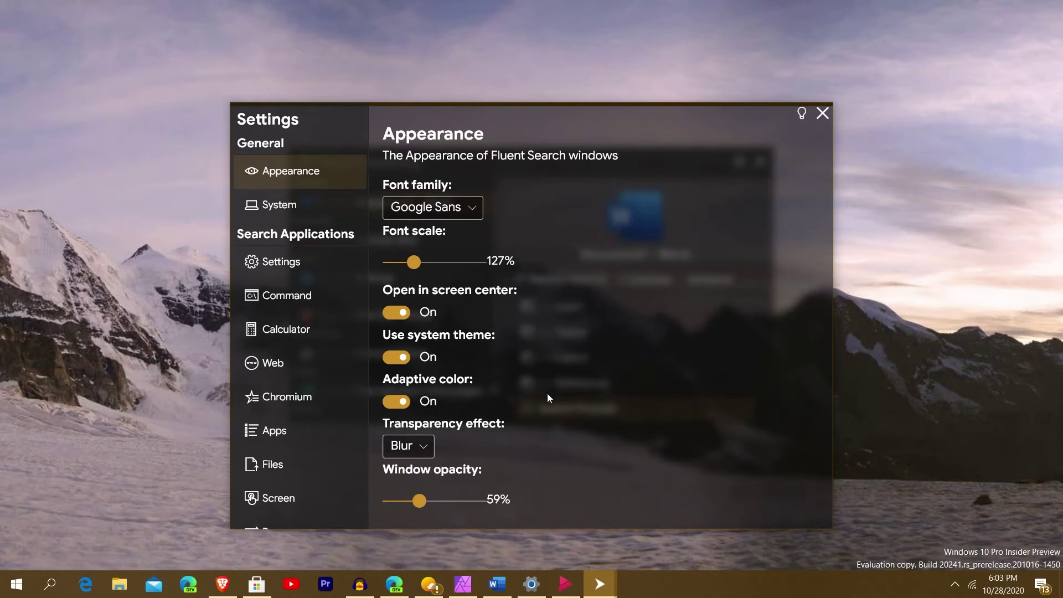
{"action": "left_click", "coordinate": [414, 451]}
{"action": "left_click", "coordinate": [421, 540]}
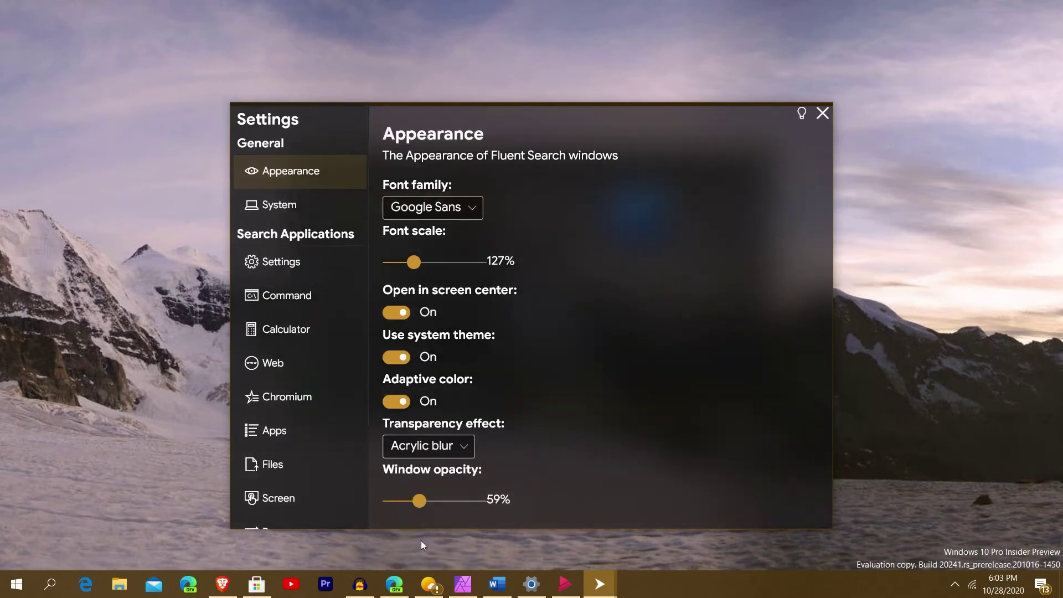
{"action": "left_click", "coordinate": [438, 452]}
{"action": "left_click", "coordinate": [427, 517]}
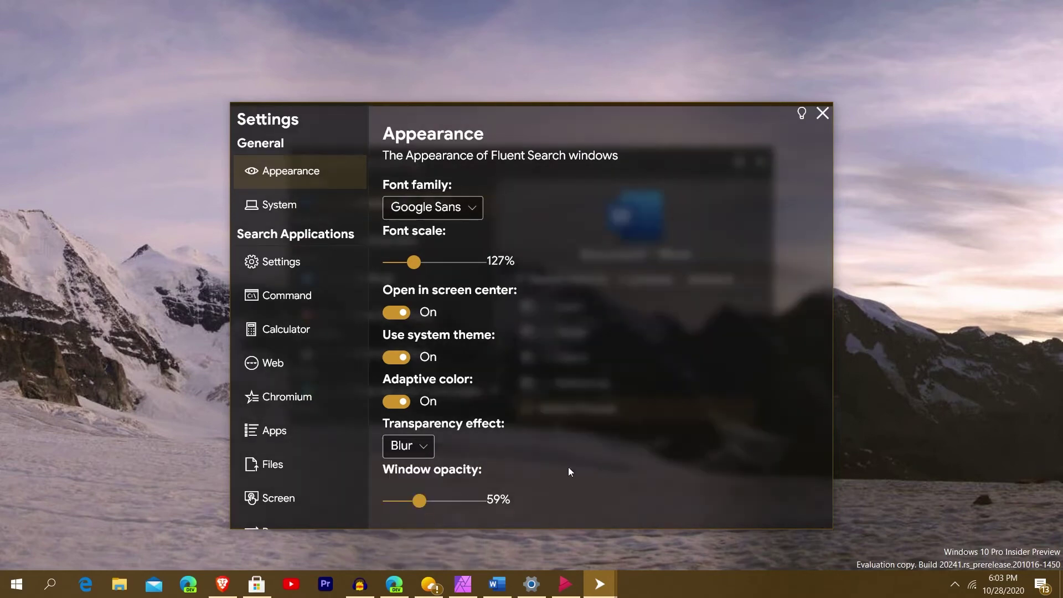
{"action": "left_click_drag", "start_coordinate": [424, 497], "coordinate": [337, 504]}
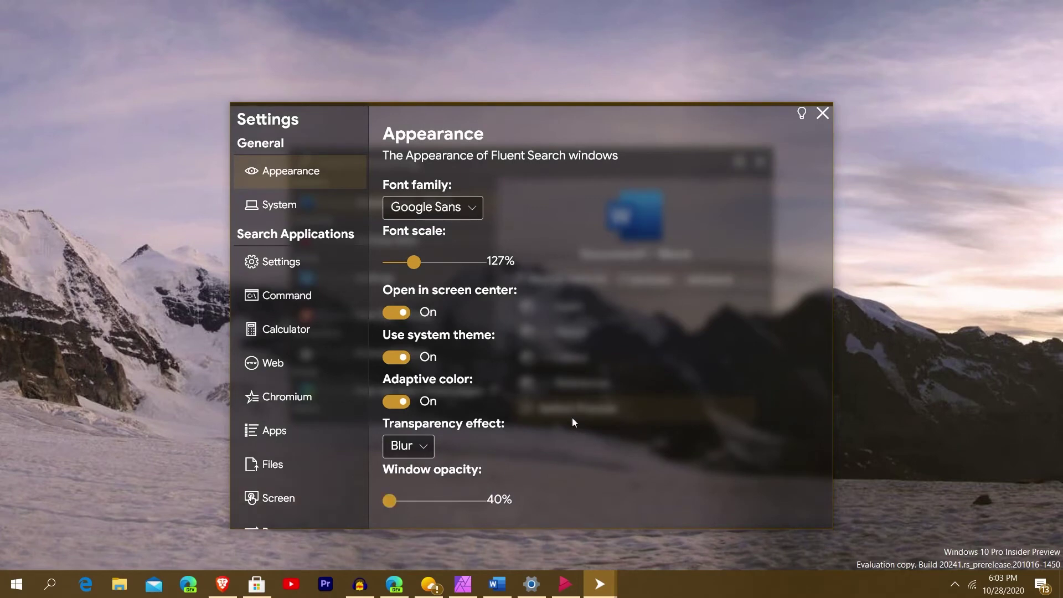
{"action": "left_click", "coordinate": [822, 115]}
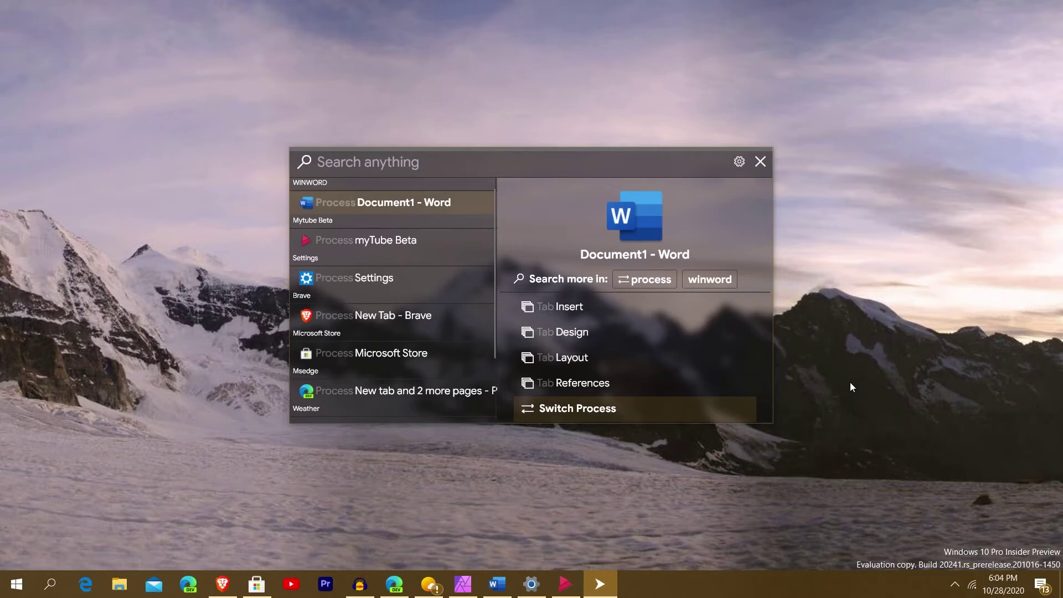
{"action": "type", "text": "brave"}
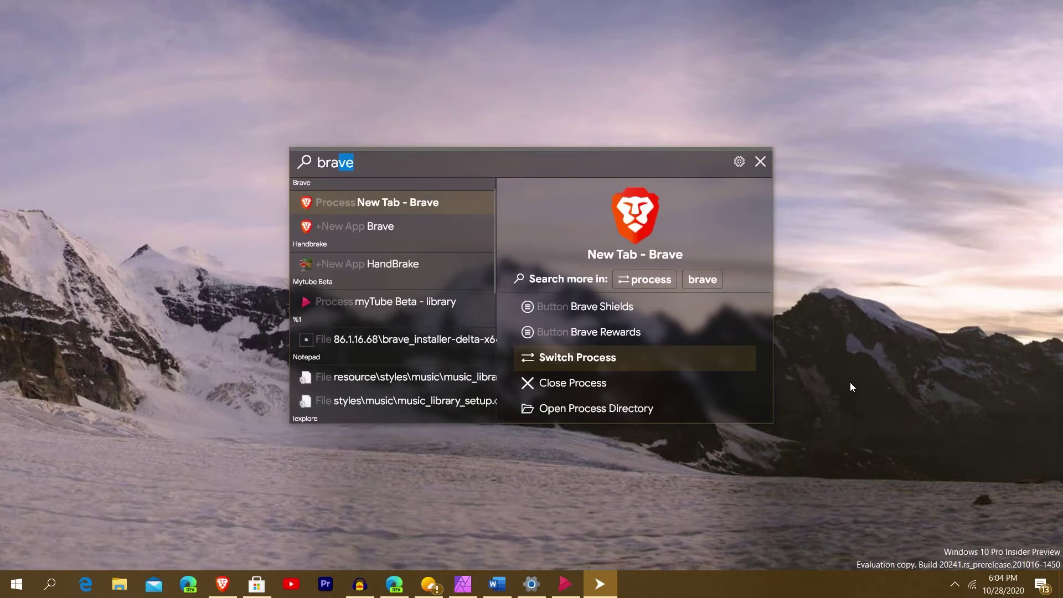
Step: Pick the running 'New Tab - Brave' process, scope to it, switch to it, and reopen the launcher
{"action": "key", "text": "Down"}
{"action": "key", "text": "Up"}
{"action": "key", "text": "Down"}
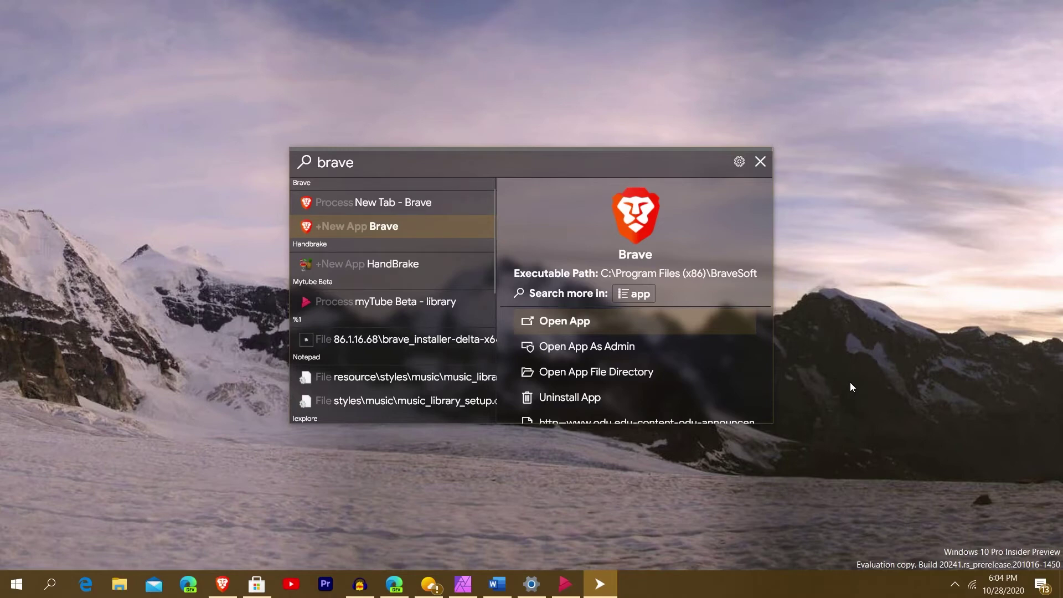
{"action": "key", "text": "Up"}
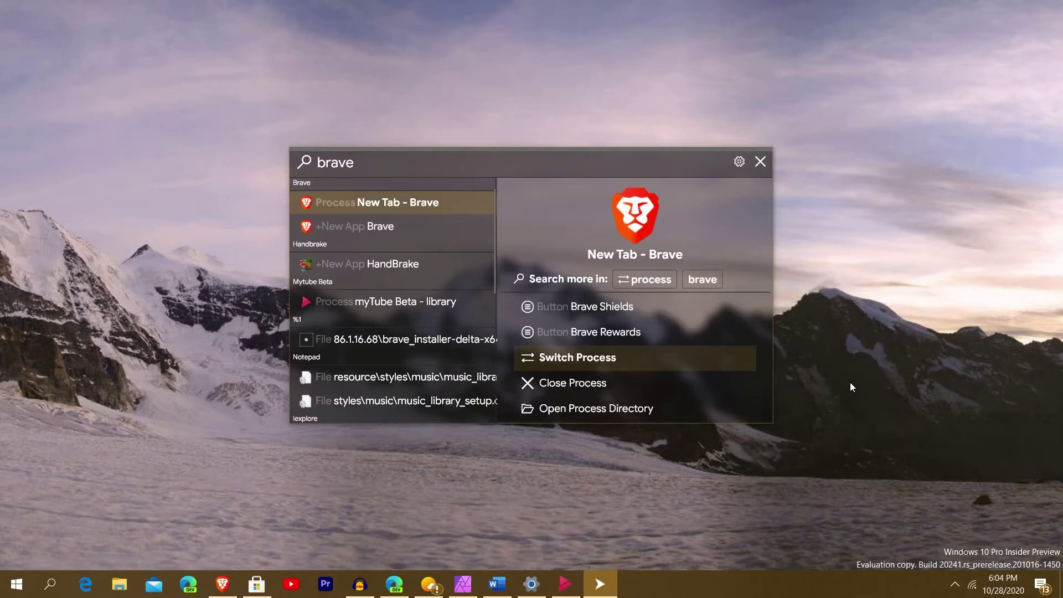
{"action": "key", "text": "Tab"}
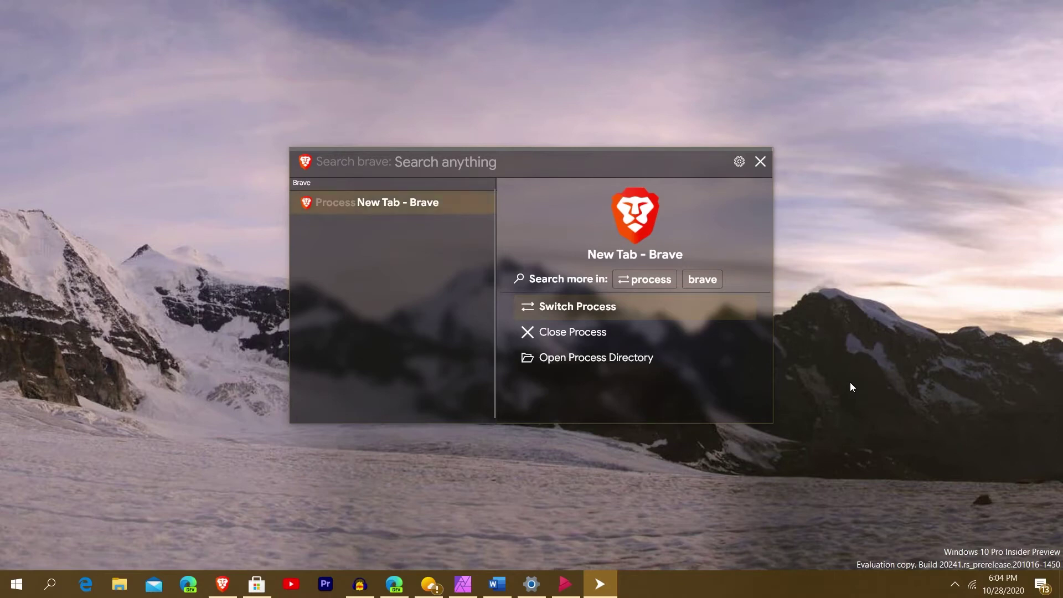
{"action": "key", "text": "Return"}
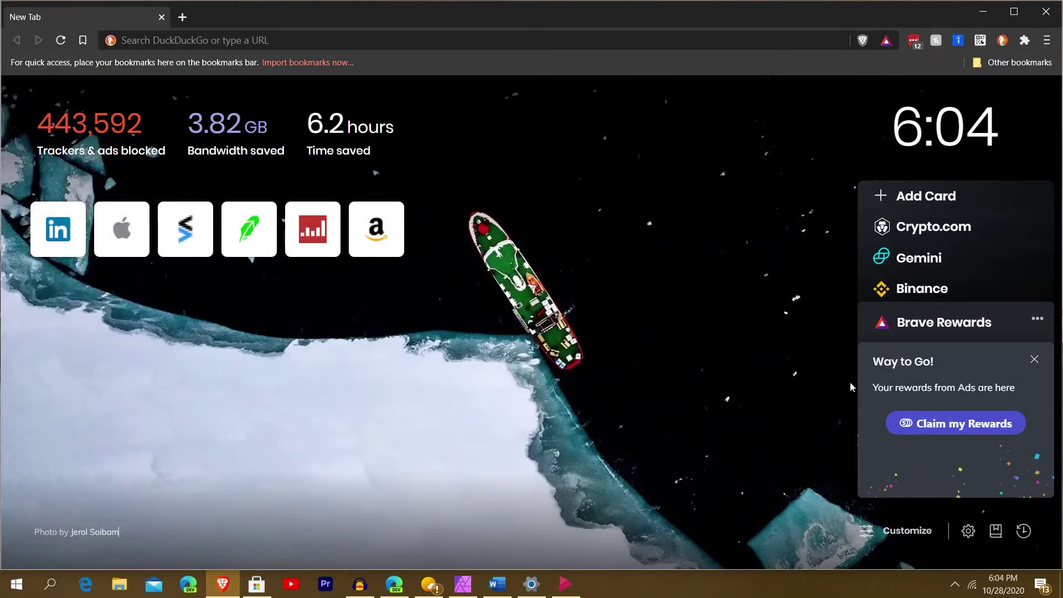
{"action": "key", "text": "ctrl+alt"}
Step: Clear the Brave scope, try a 'mytube' search filtered by 'beta', then clear it
{"action": "type", "text": "="}
{"action": "key", "text": "BackSpace"}
{"action": "key", "text": "BackSpace"}
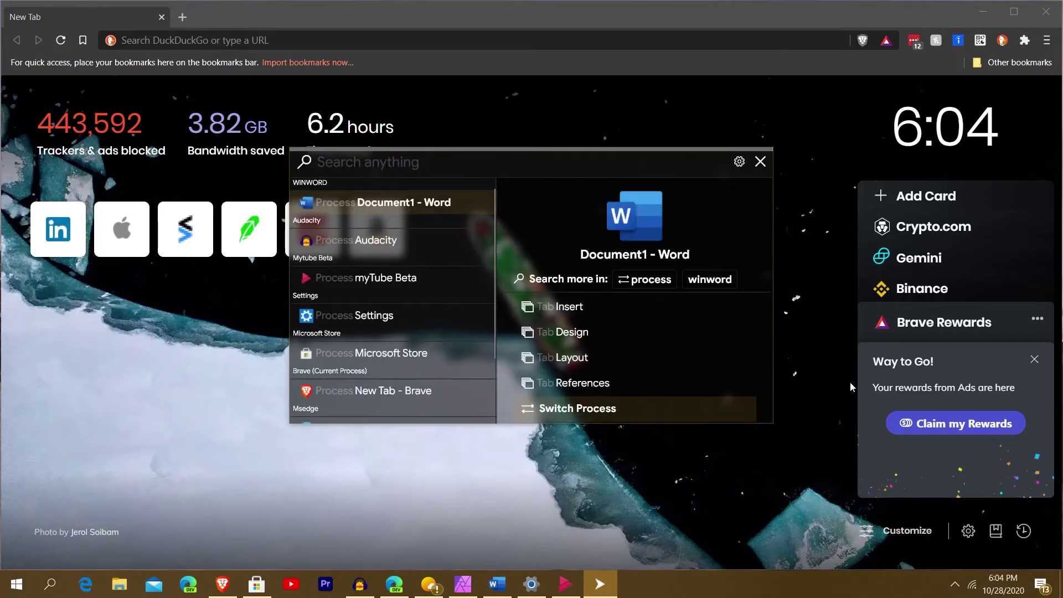
{"action": "type", "text": "mytube beta"}
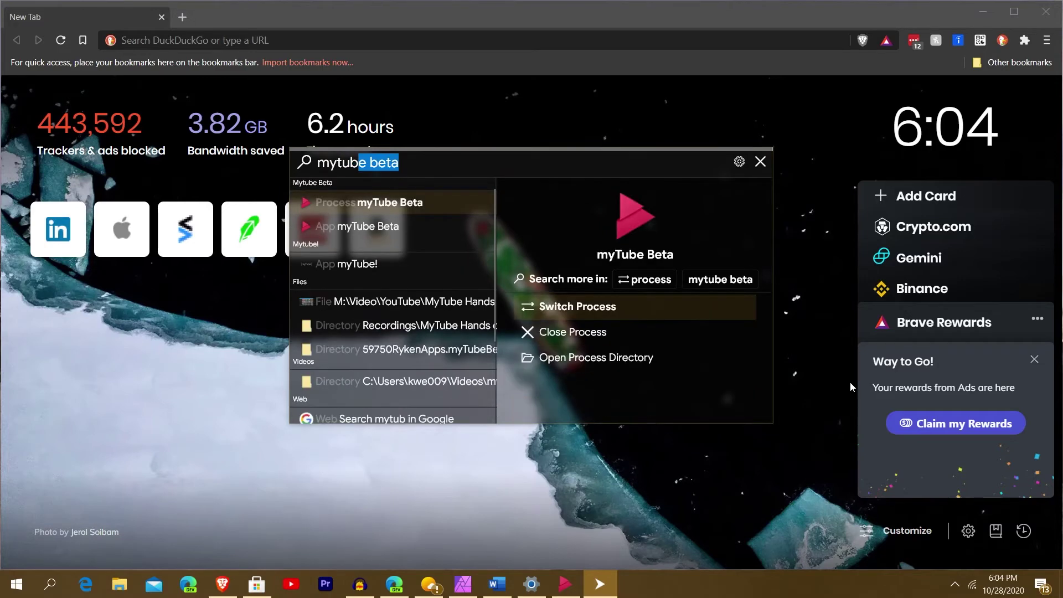
{"action": "key", "text": "Right"}
{"action": "key", "text": "Tab"}
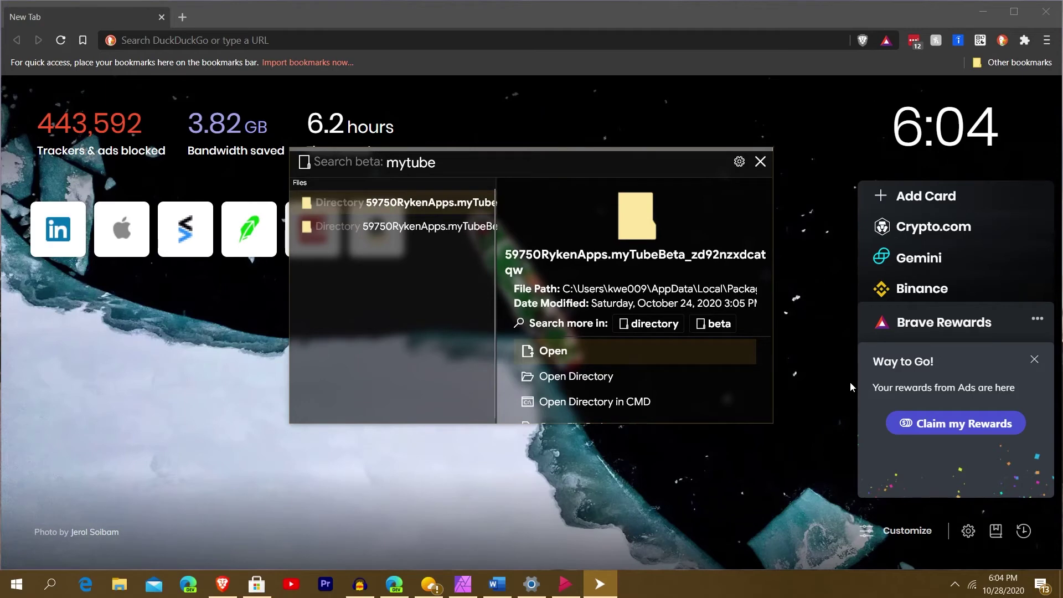
{"action": "key", "text": "BackSpace"}
{"action": "key", "text": "BackSpace"}
{"action": "key", "text": "BackSpace"}
{"action": "key", "text": "BackSpace"}
{"action": "key", "text": "BackSpace"}
{"action": "key", "text": "BackSpace"}
{"action": "key", "text": "BackSpace"}
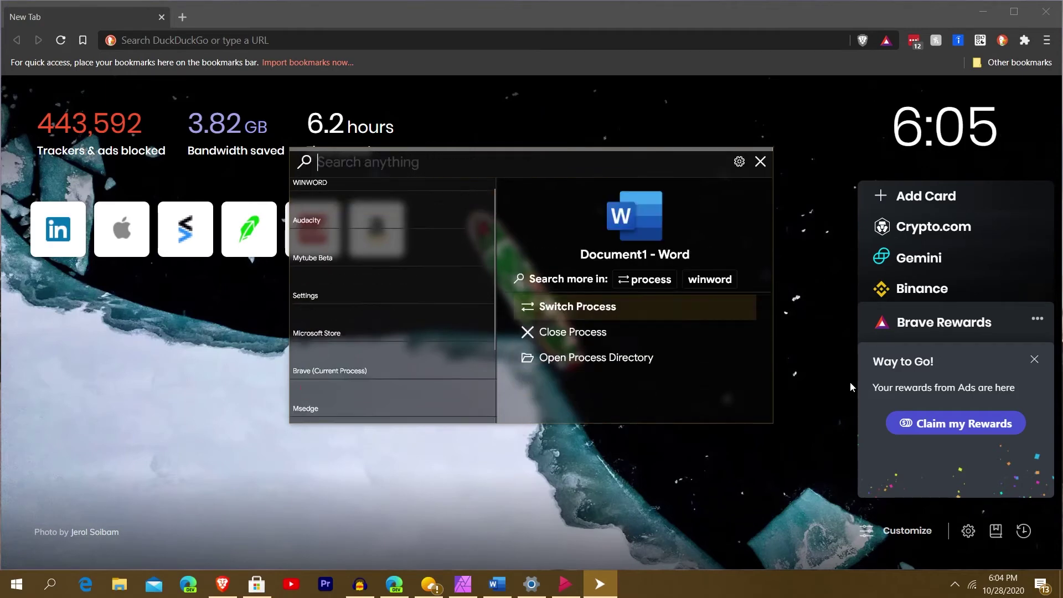
Step: Highlight the Audacity process to show its actions, then search 'setting'
{"action": "key", "text": "Down"}
{"action": "key", "text": "Up"}
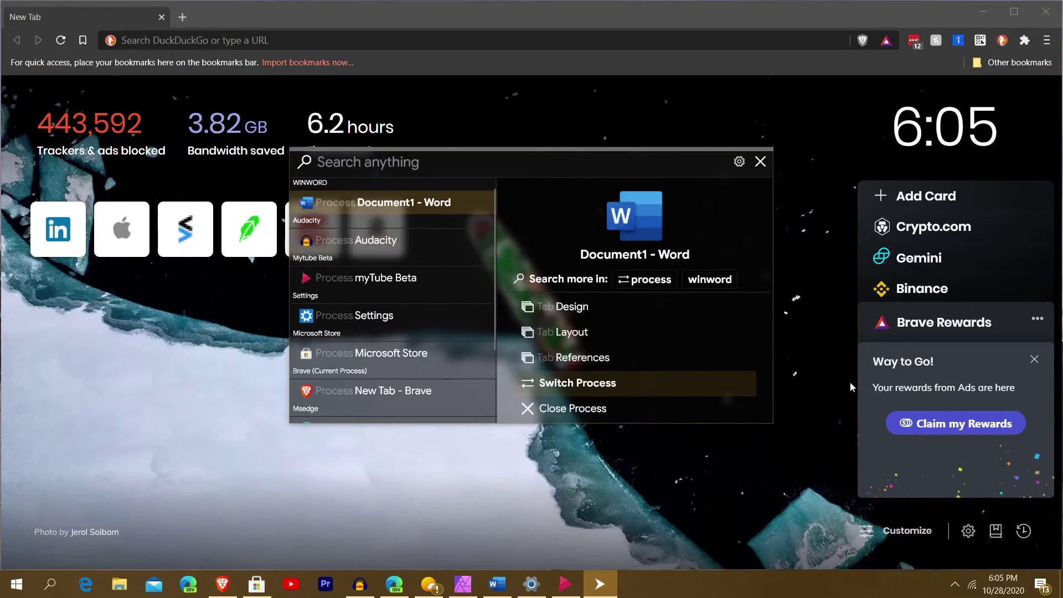
{"action": "key", "text": "Down"}
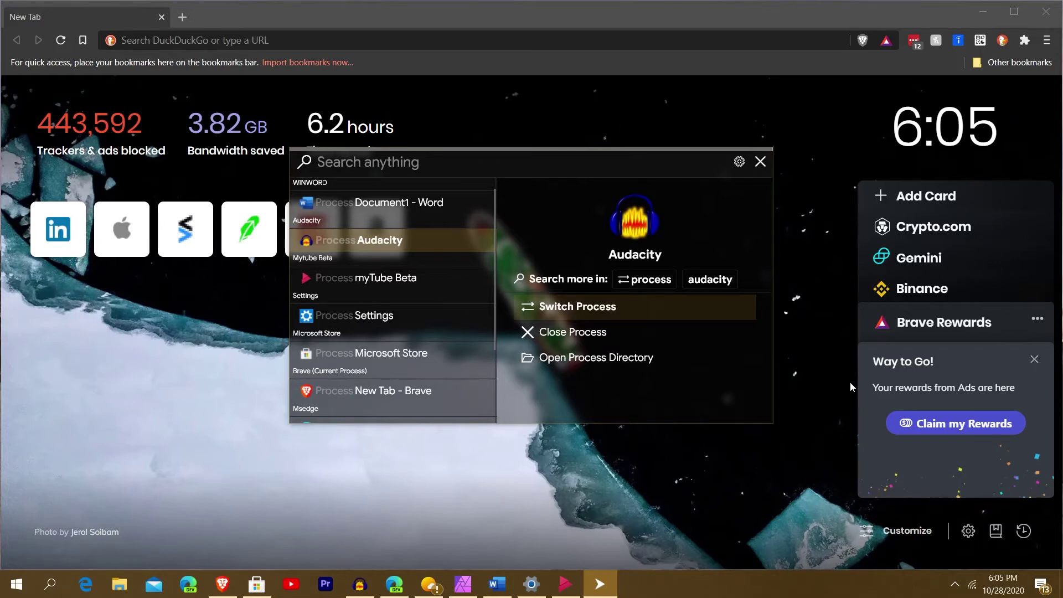
{"action": "type", "text": "setting"}
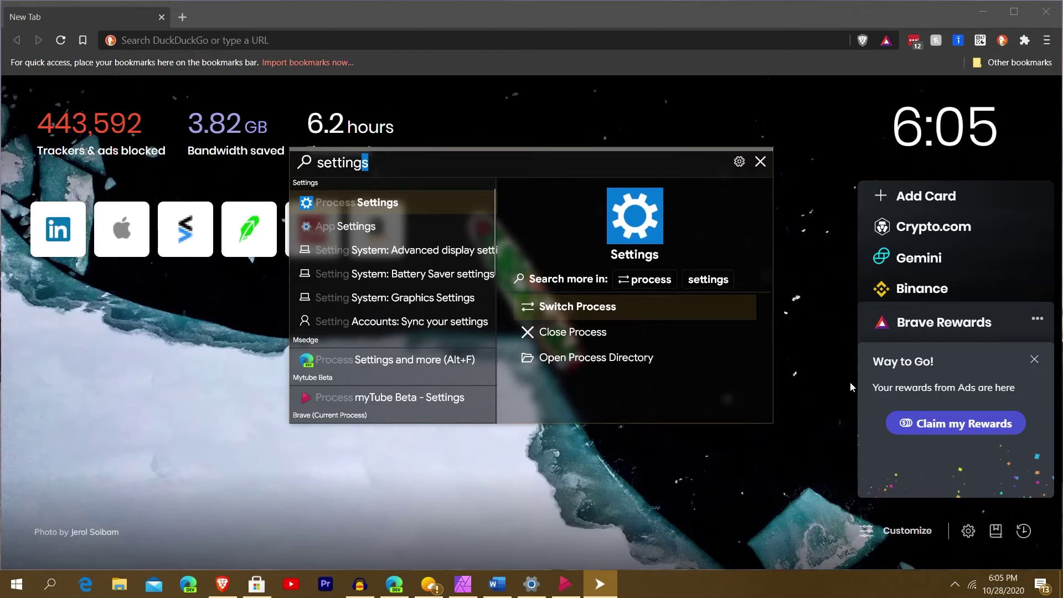
Step: Scope the search to OS settings, search 'person', and open Personalization: Background
{"action": "type", "text": "s"}
{"action": "key", "text": "space"}
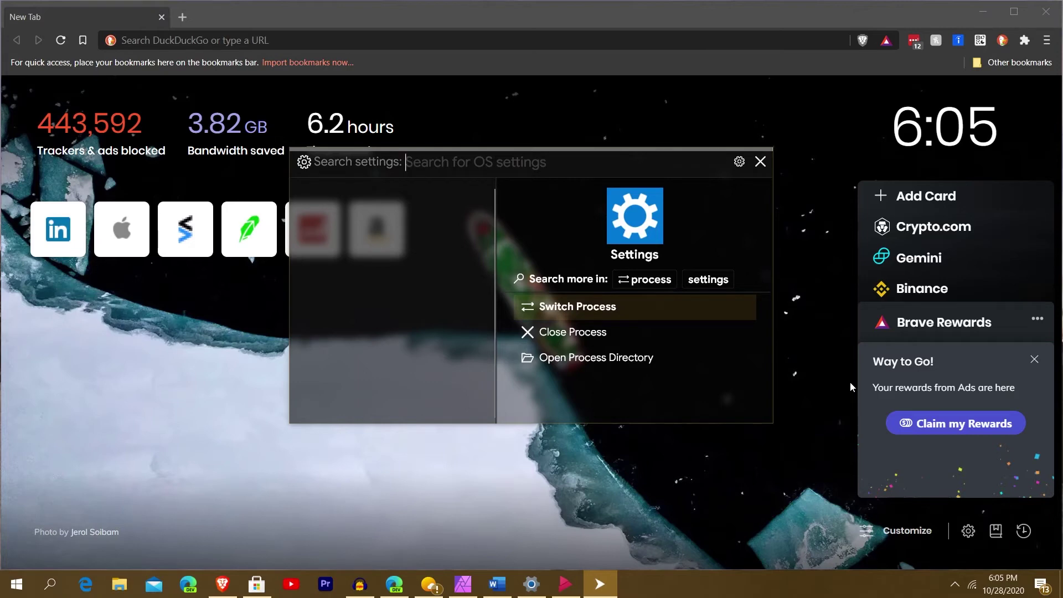
{"action": "type", "text": "personalization"}
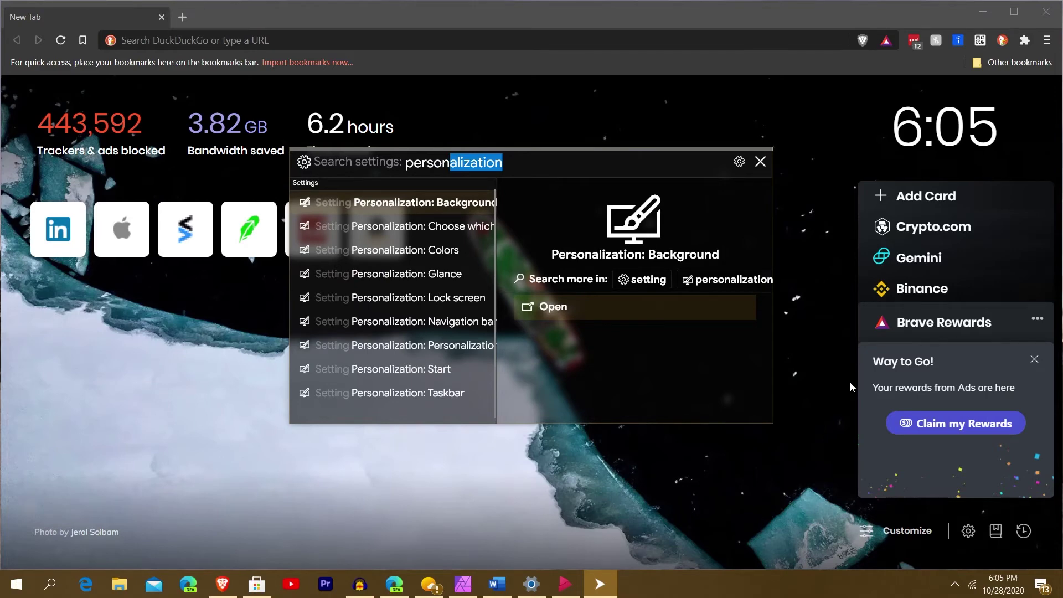
{"action": "key", "text": "Tab"}
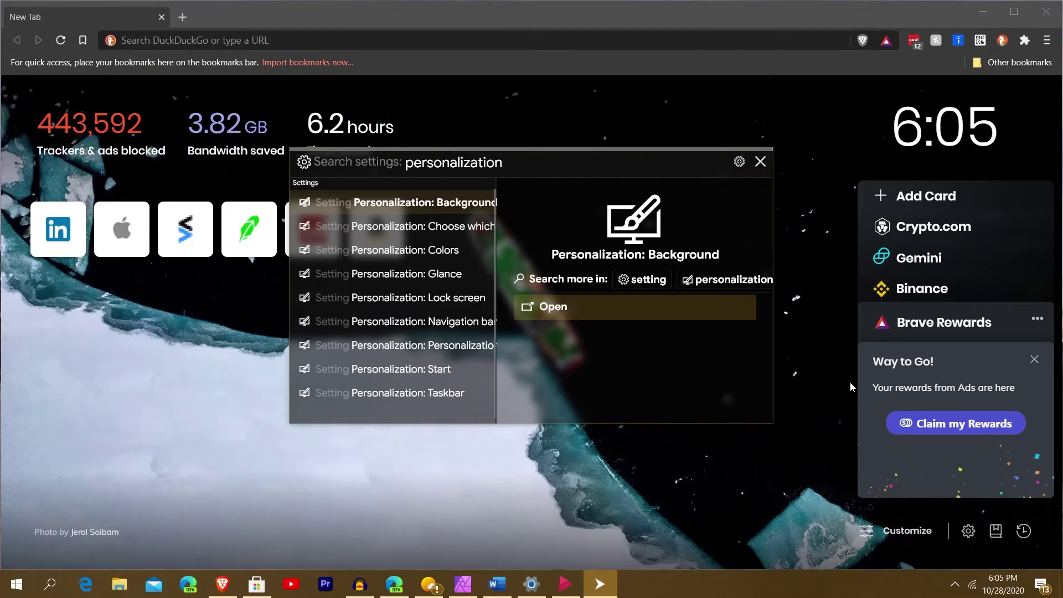
{"action": "key", "text": "Down"}
{"action": "key", "text": "Down"}
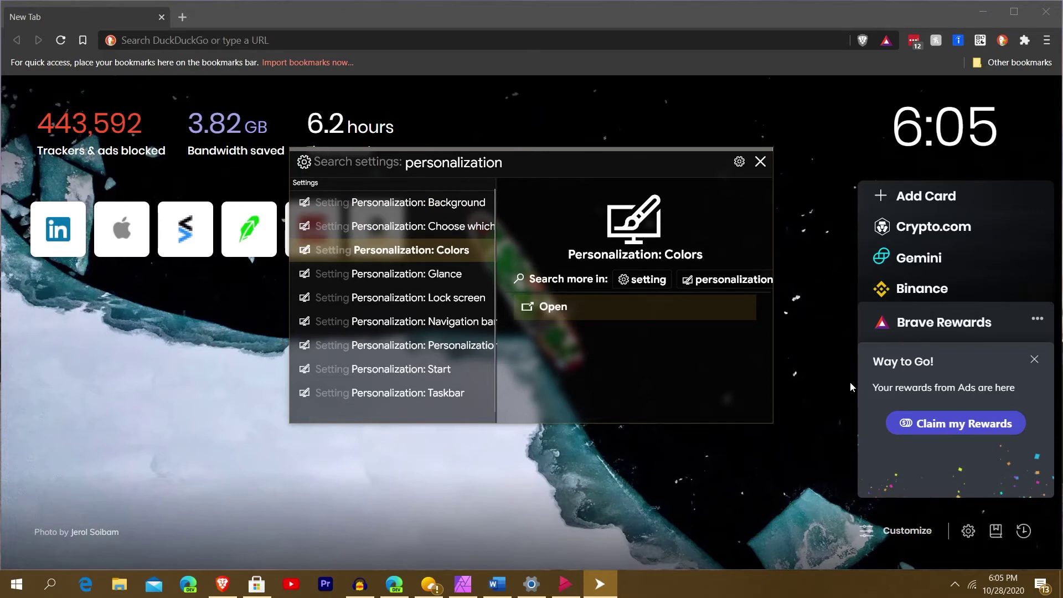
{"action": "key", "text": "Up"}
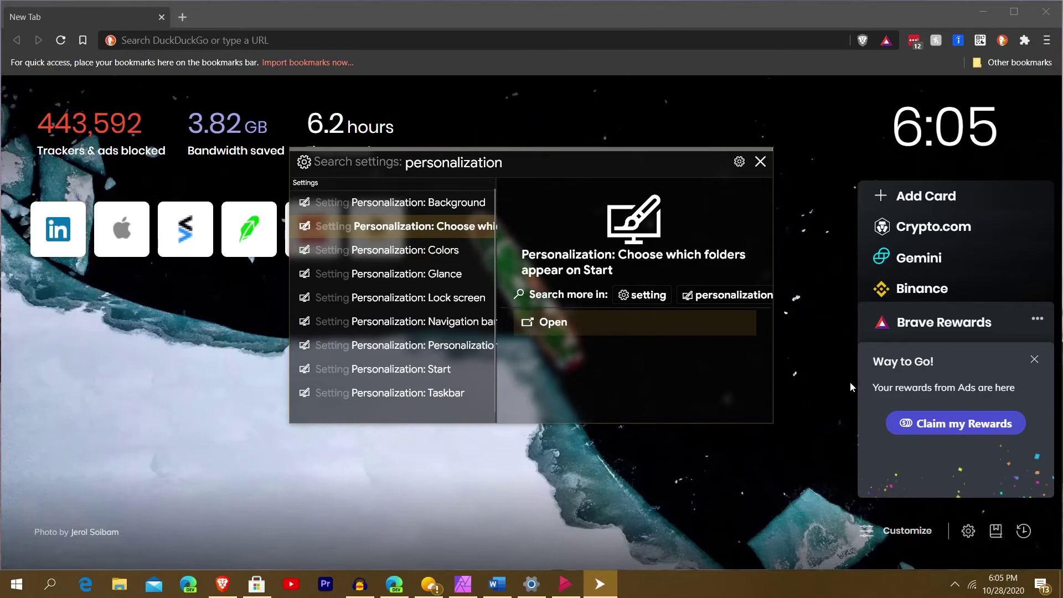
{"action": "key", "text": "Up"}
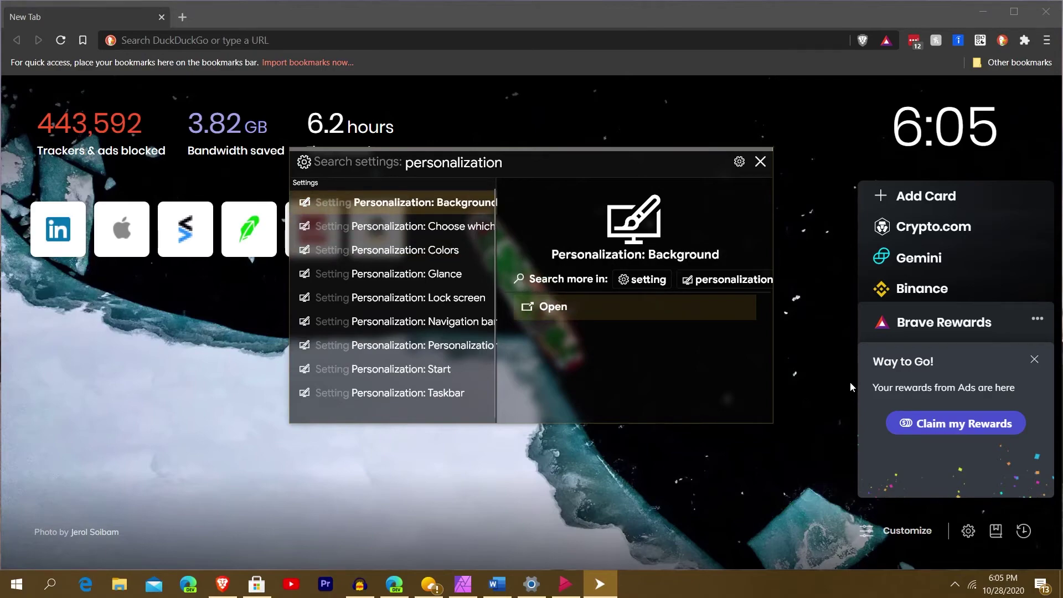
{"action": "key", "text": "Return"}
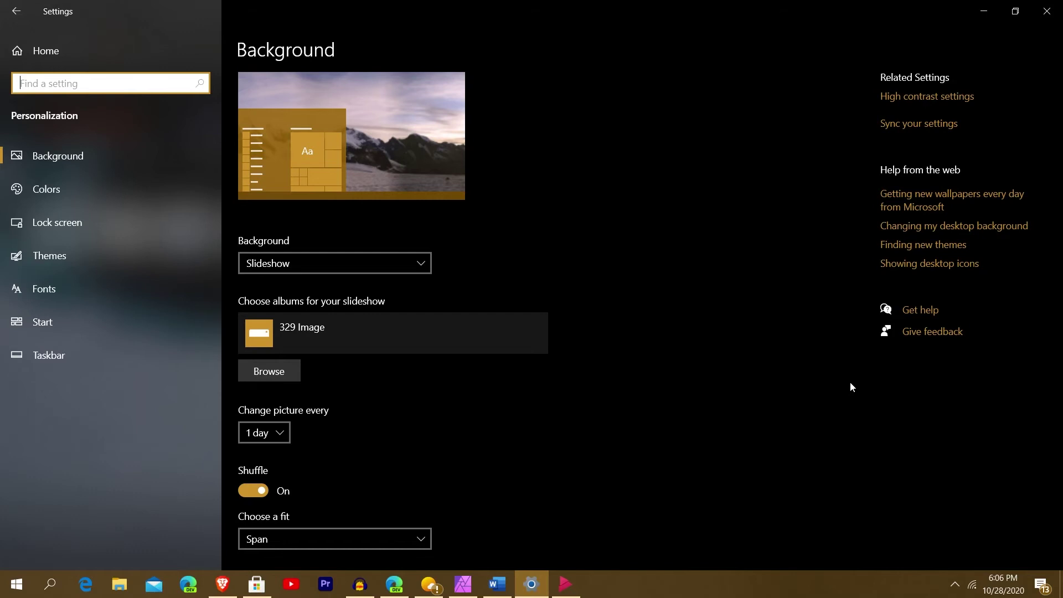
Step: Reopen the launcher, clear the settings scope, compute 62/4+2 = 17.5, then clear the query
{"action": "key", "text": "alt+space"}
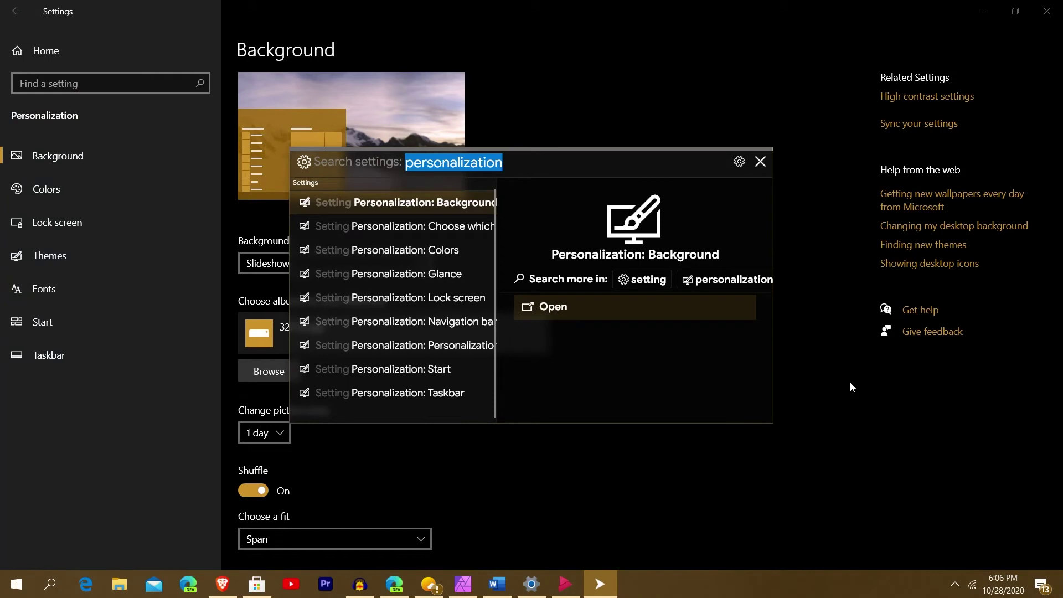
{"action": "key", "text": "BackSpace"}
{"action": "key", "text": "BackSpace"}
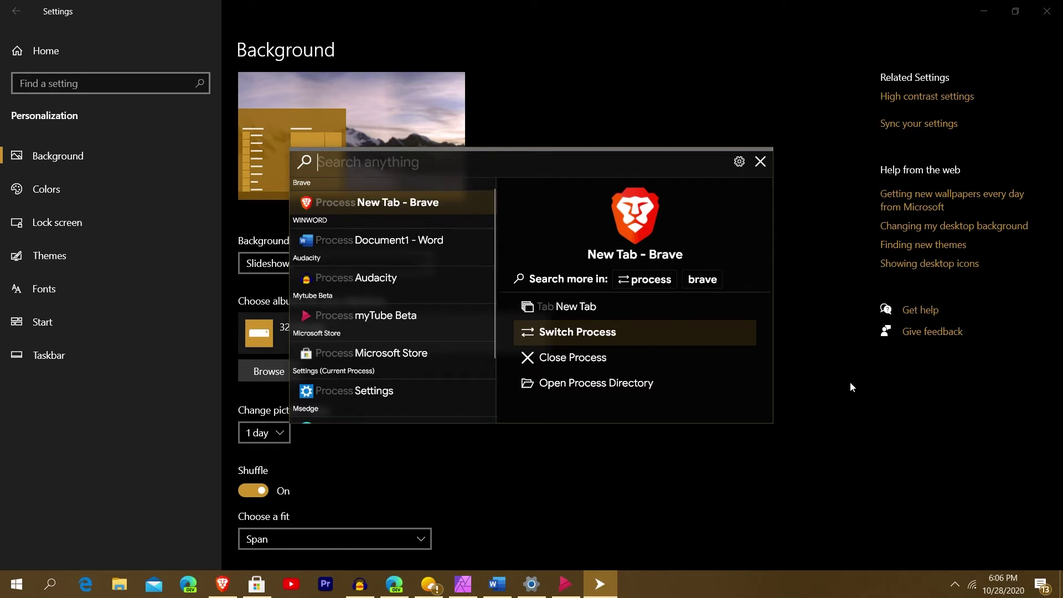
{"action": "type", "text": "62"}
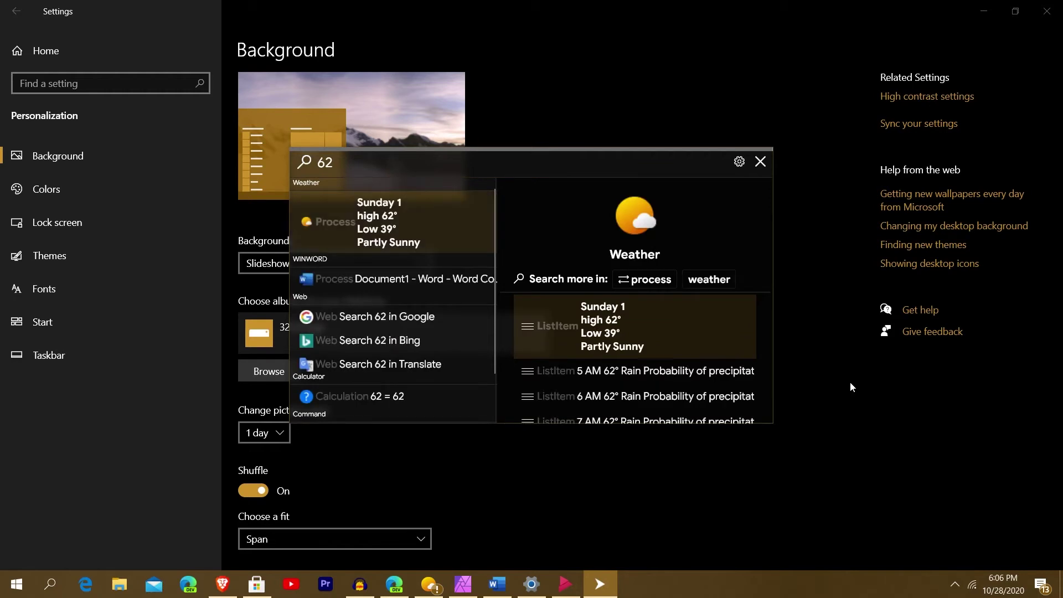
{"action": "type", "text": "/4"}
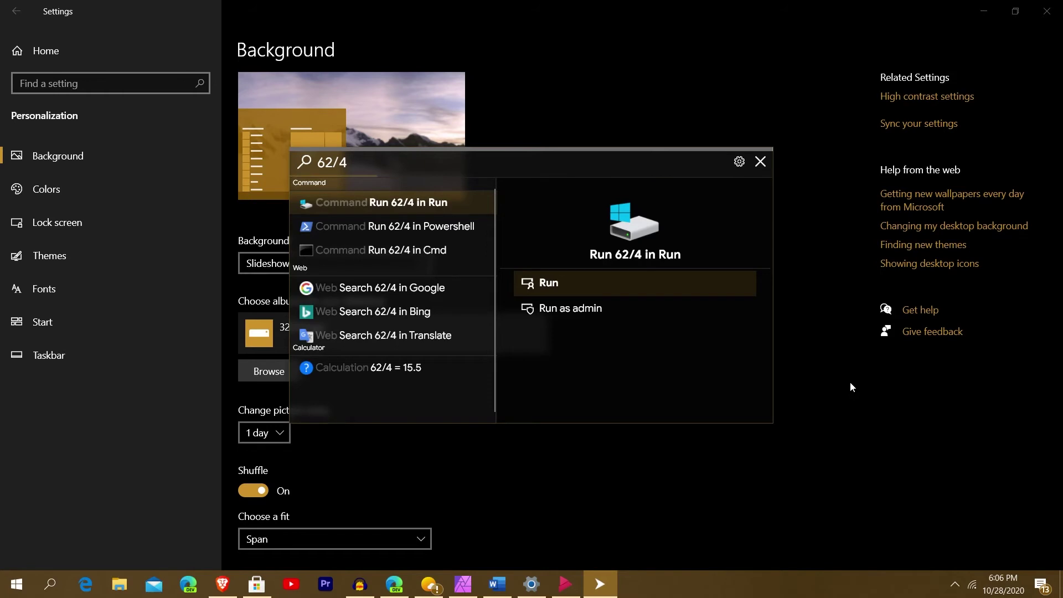
{"action": "type", "text": "+2"}
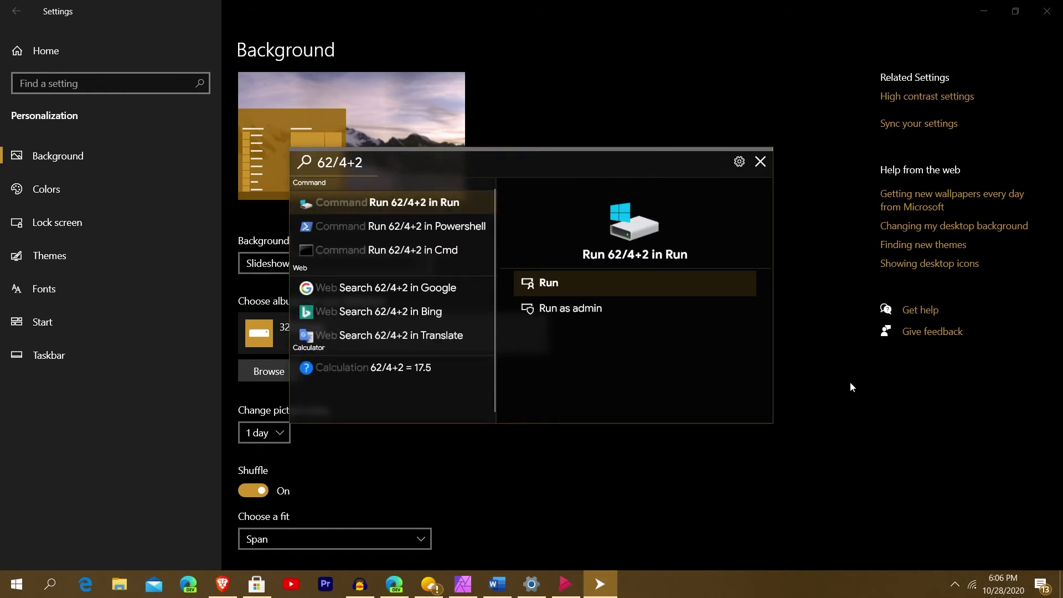
{"action": "key", "text": "Down"}
{"action": "key", "text": "Down"}
{"action": "key", "text": "Down"}
{"action": "key", "text": "Down"}
{"action": "key", "text": "Down"}
{"action": "key", "text": "Down"}
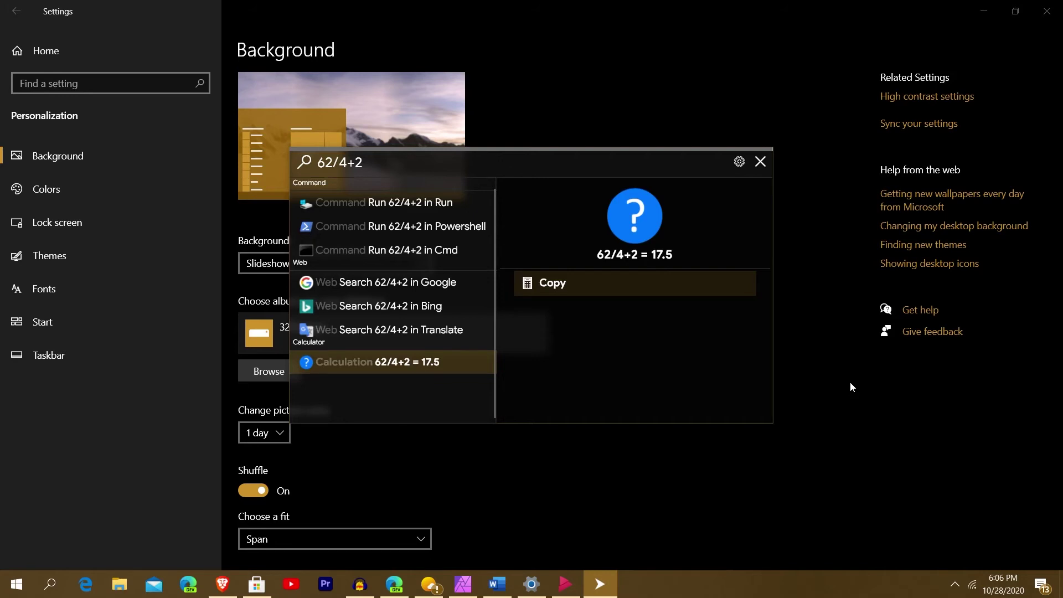
{"action": "key", "text": "BackSpace"}
{"action": "key", "text": "BackSpace"}
{"action": "key", "text": "BackSpace"}
{"action": "key", "text": "BackSpace"}
{"action": "key", "text": "BackSpace"}
{"action": "key", "text": "BackSpace"}
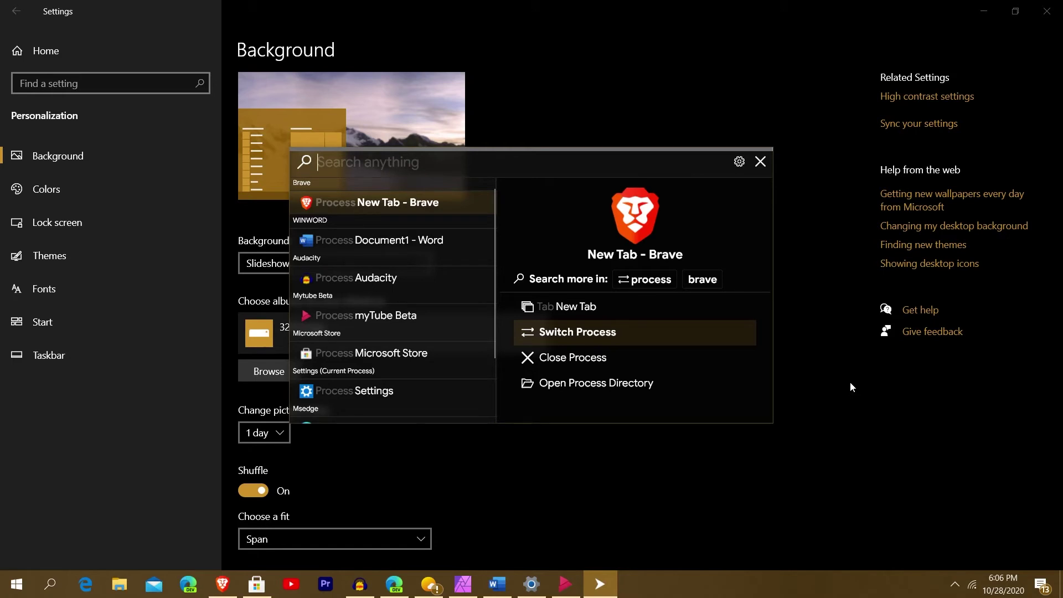
Step: Search for Word, settling on 'wo', and compare the Document1 - Word process with the Word app
{"action": "type", "text": "word"}
{"action": "key", "text": "BackSpace"}
{"action": "key", "text": "BackSpace"}
{"action": "key", "text": "BackSpace"}
{"action": "key", "text": "BackSpace"}
{"action": "type", "text": "ms"}
{"action": "key", "text": "BackSpace"}
{"action": "type", "text": "swor"}
{"action": "key", "text": "BackSpace"}
{"action": "key", "text": "BackSpace"}
{"action": "key", "text": "BackSpace"}
{"action": "key", "text": "BackSpace"}
{"action": "key", "text": "BackSpace"}
{"action": "type", "text": "wo"}
{"action": "key", "text": "Down"}
{"action": "key", "text": "Up"}
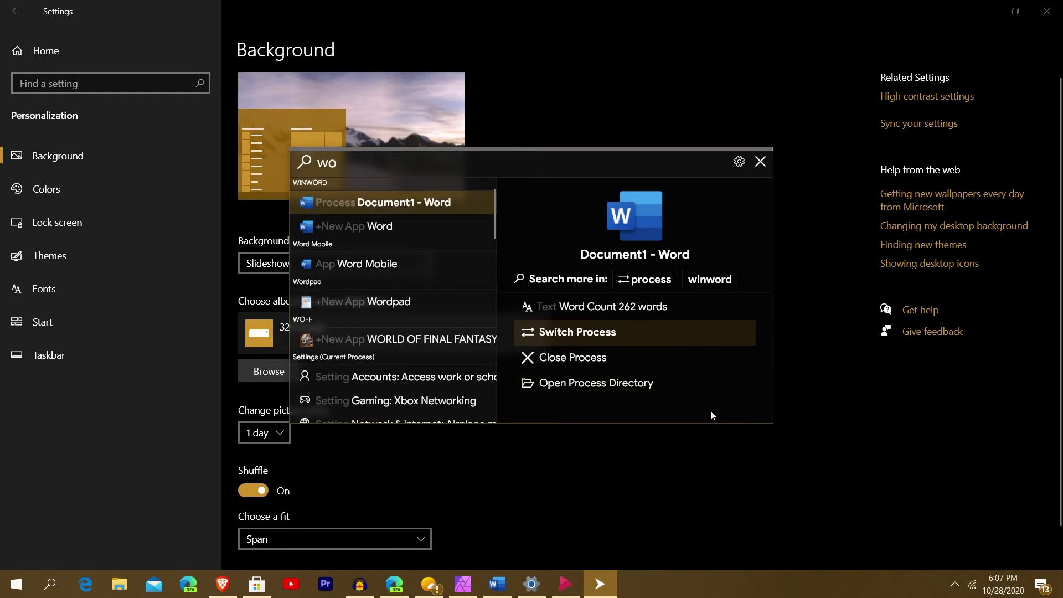
Step: Refine the query to 'winword' and switch to the running Document1 - Word window
{"action": "key", "text": "BackSpace"}
{"action": "key", "text": "BackSpace"}
{"action": "type", "text": "word"}
{"action": "key", "text": "BackSpace"}
{"action": "key", "text": "BackSpace"}
{"action": "key", "text": "BackSpace"}
{"action": "type", "text": "inword"}
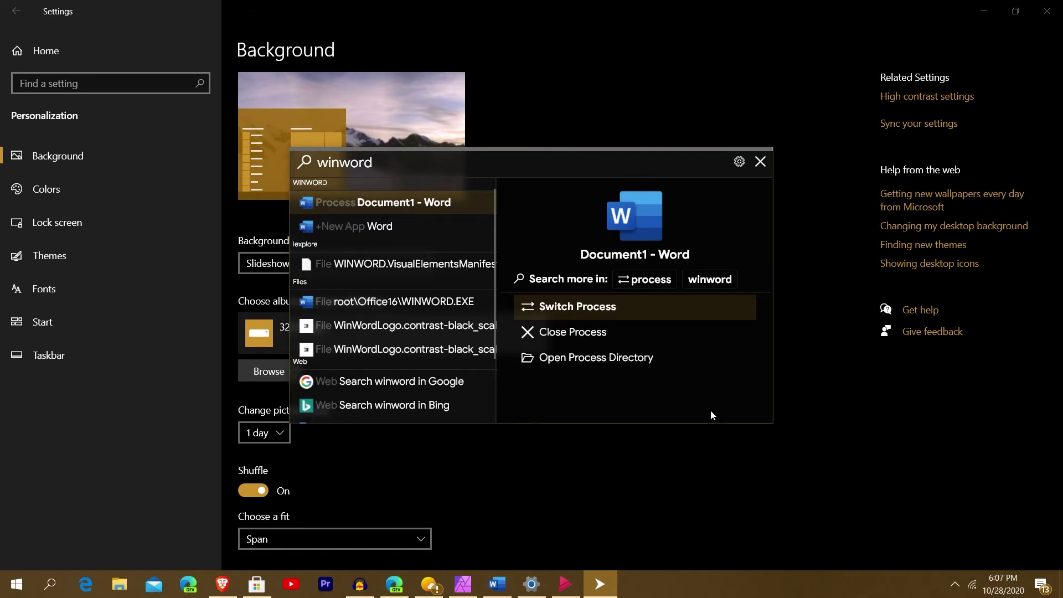
{"action": "key", "text": "Down"}
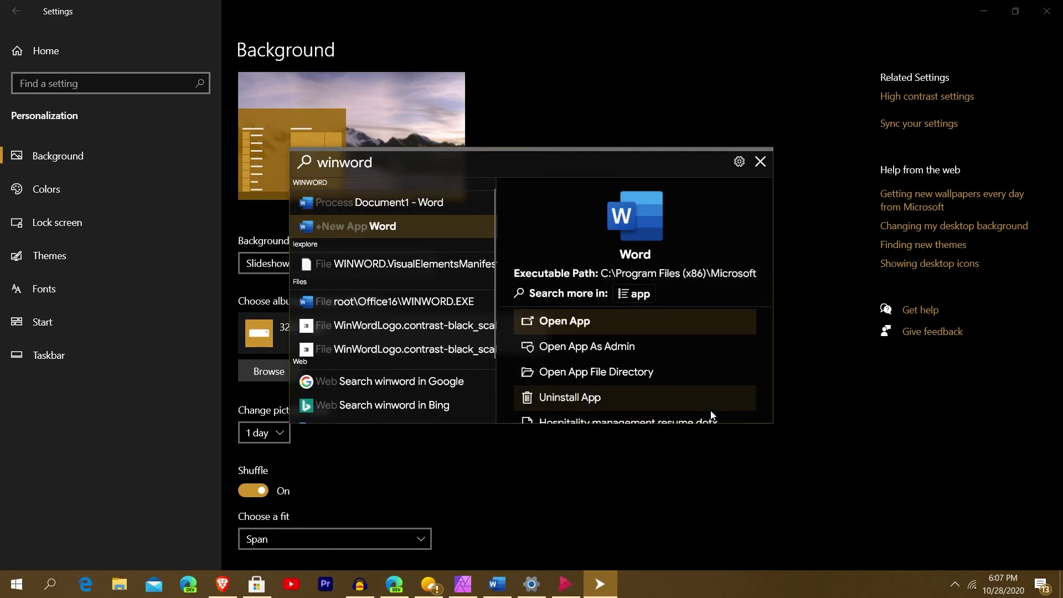
{"action": "key", "text": "Up"}
{"action": "key", "text": "Down"}
{"action": "key", "text": "Up"}
{"action": "key", "text": "Escape"}
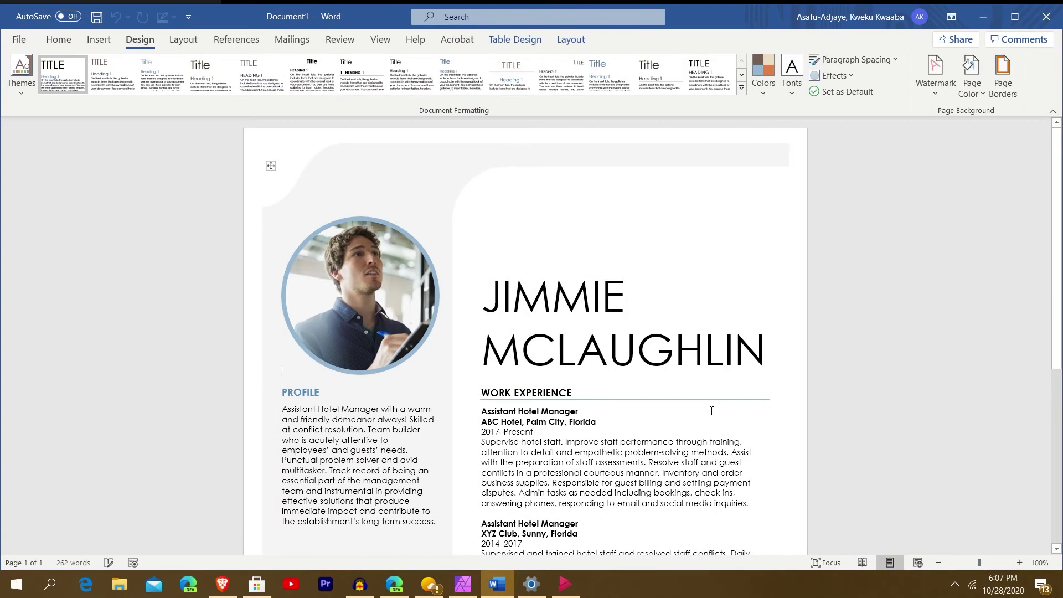
Step: Reopen the launcher over Word and scope the search to Document1 - Word's tabs
{"action": "key", "text": "alt+space"}
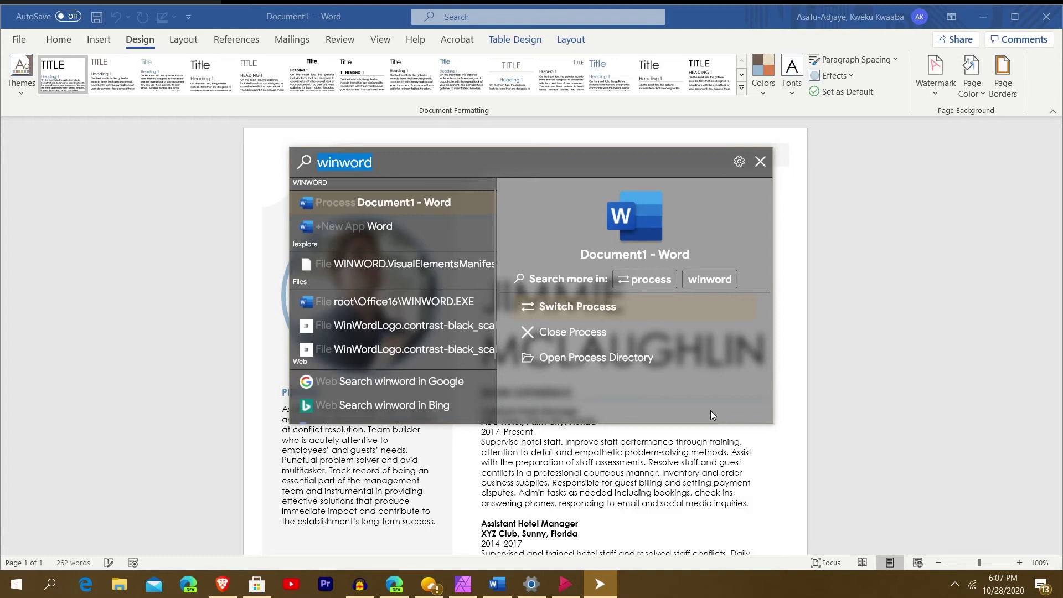
{"action": "key", "text": "Down"}
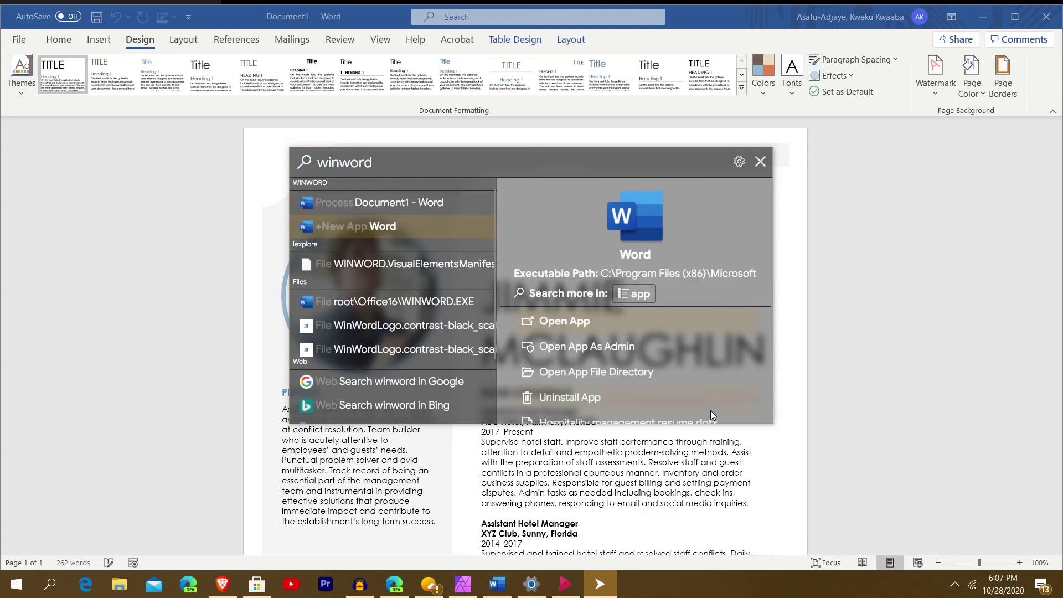
{"action": "key", "text": "Up"}
{"action": "key", "text": "Tab"}
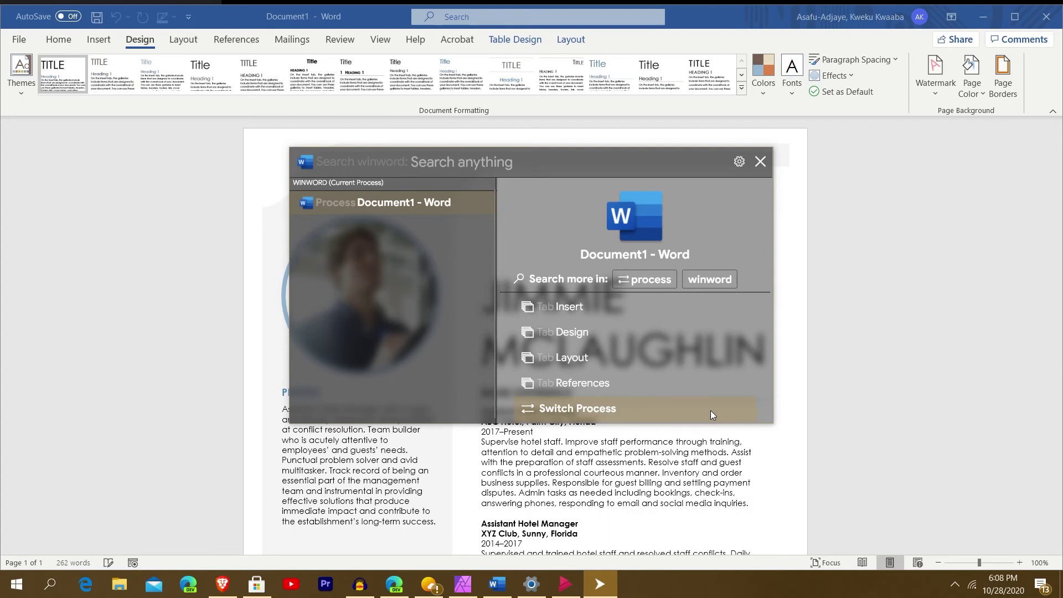
Step: Search Word's tabs for 'design', then 'view', and switch the ribbon to the View tab
{"action": "type", "text": "desig"}
{"action": "key", "text": "BackSpace"}
{"action": "key", "text": "BackSpace"}
{"action": "type", "text": "ig"}
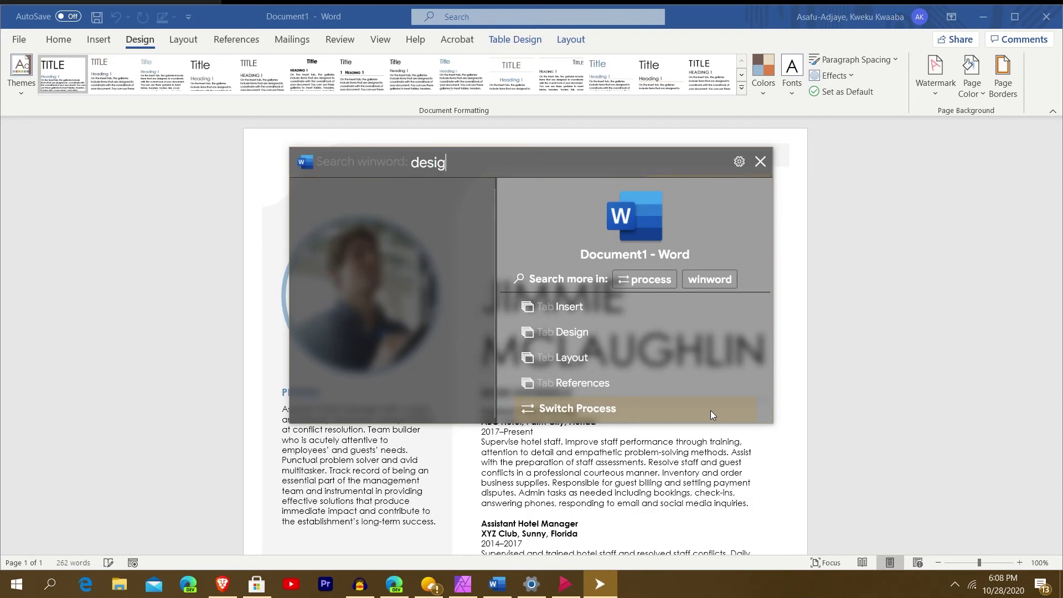
{"action": "type", "text": "n"}
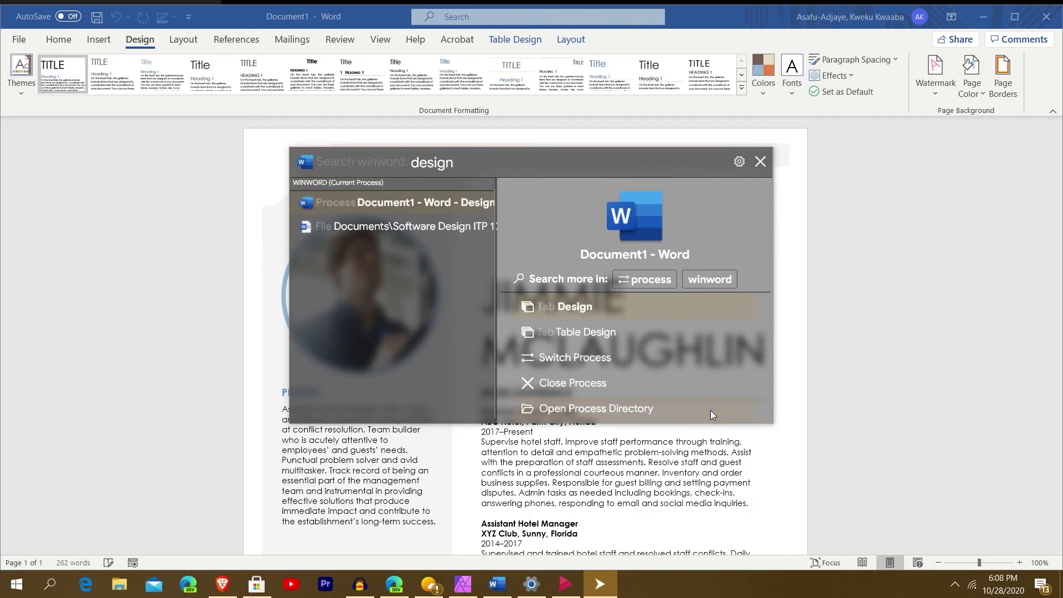
{"action": "key", "text": "BackSpace"}
{"action": "key", "text": "BackSpace"}
{"action": "key", "text": "BackSpace"}
{"action": "key", "text": "BackSpace"}
{"action": "key", "text": "BackSpace"}
{"action": "key", "text": "BackSpace"}
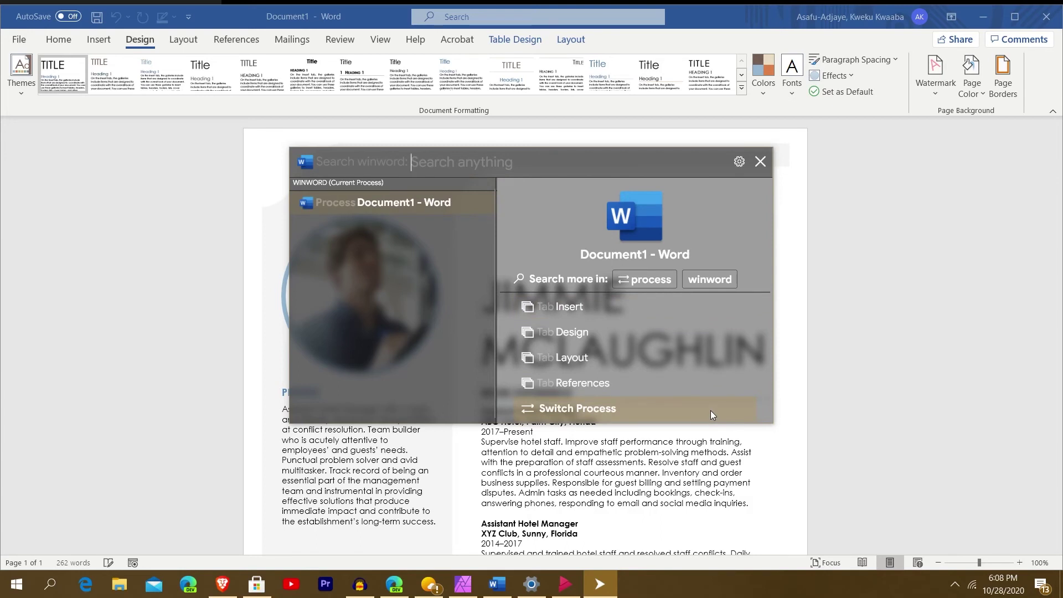
{"action": "type", "text": "view"}
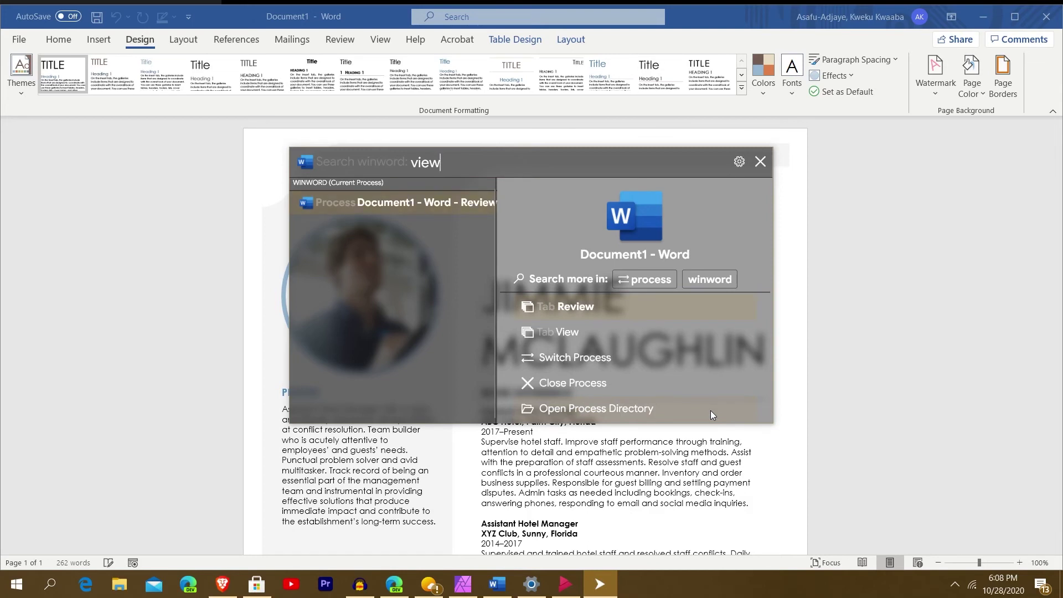
{"action": "key", "text": "Down"}
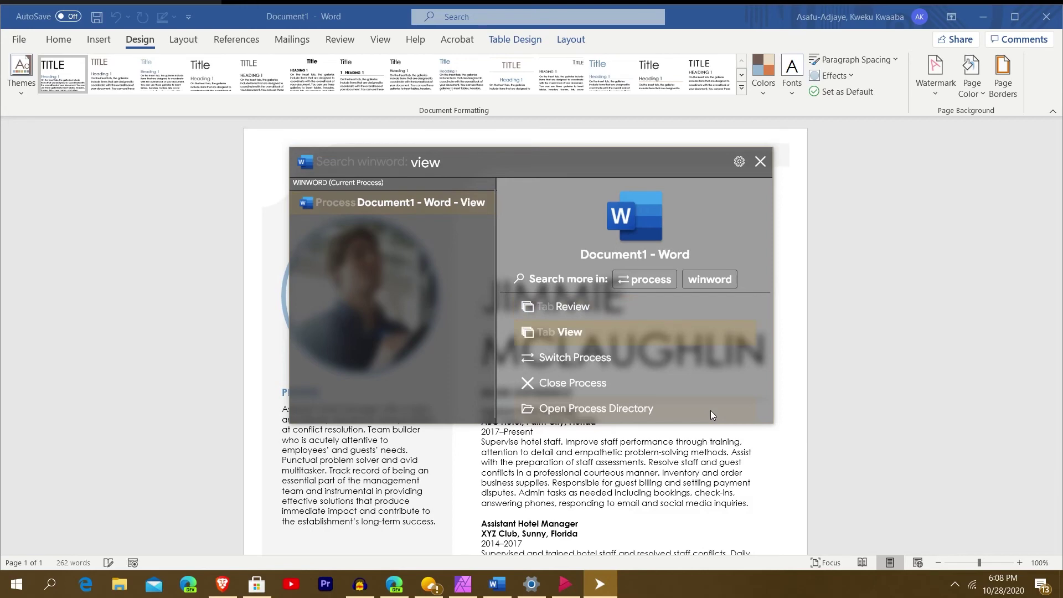
{"action": "key", "text": "Return"}
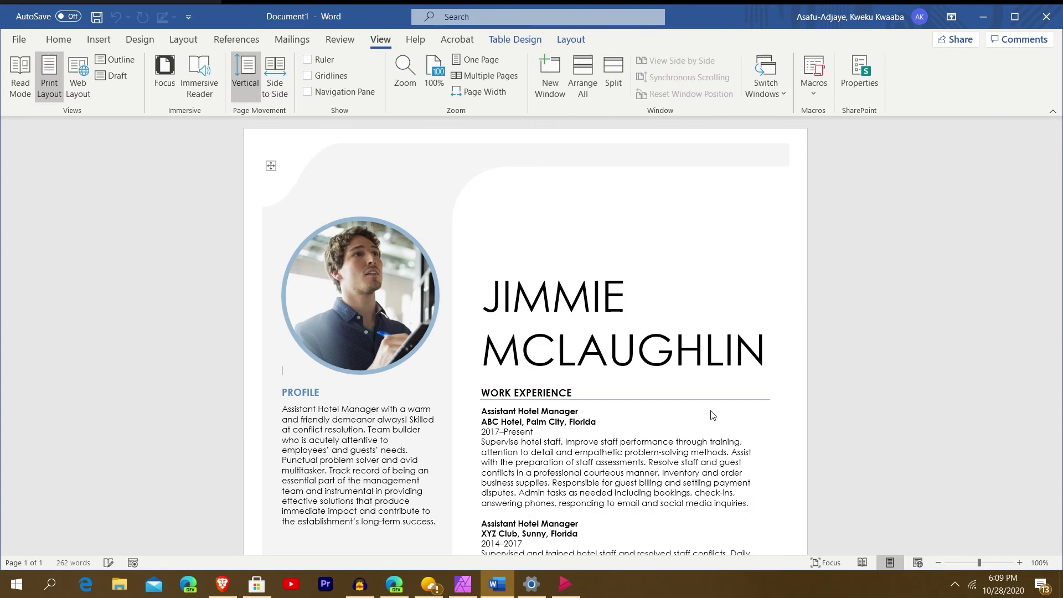
Step: Replace the Word-scoped query with 'steam' and launch the Steam app result
{"action": "key", "text": "ctrl+alt"}
{"action": "key", "text": "BackSpace"}
{"action": "key", "text": "BackSpace"}
{"action": "type", "text": "stea"}
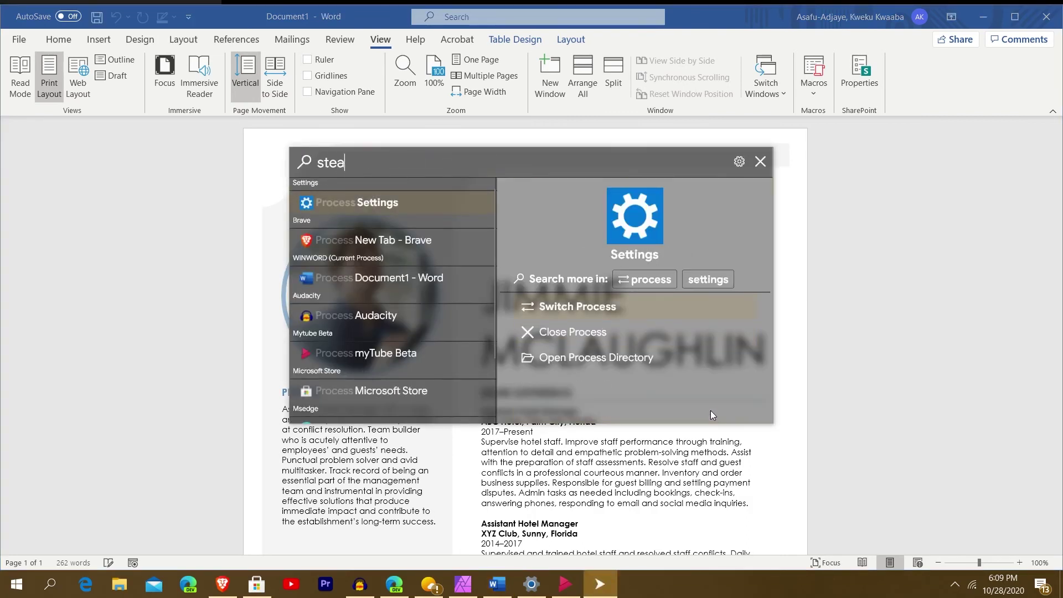
{"action": "type", "text": "m"}
{"action": "key", "text": "Down"}
{"action": "key", "text": "Up"}
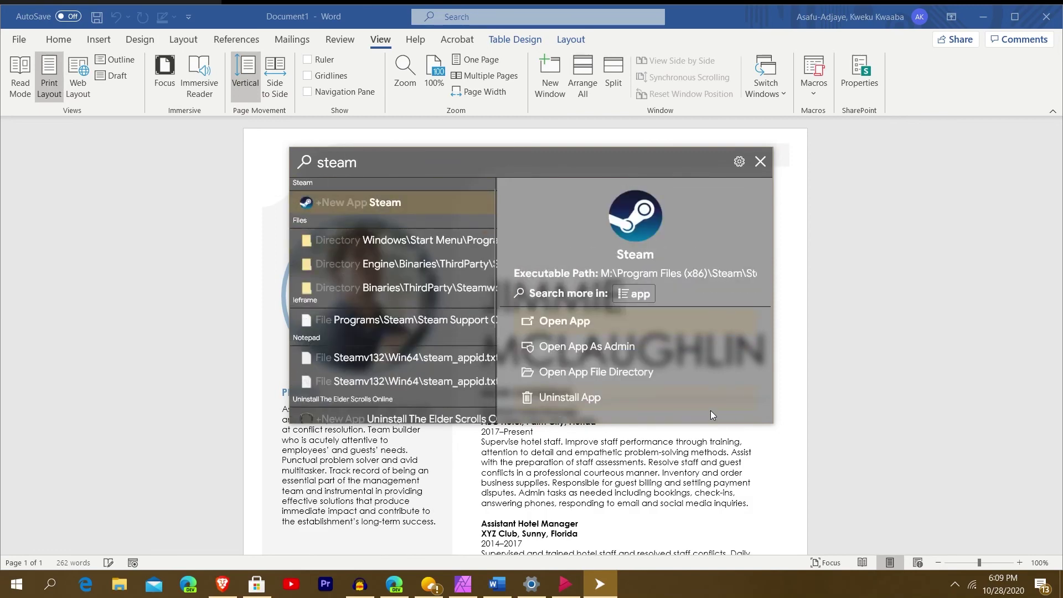
{"action": "key", "text": "Return"}
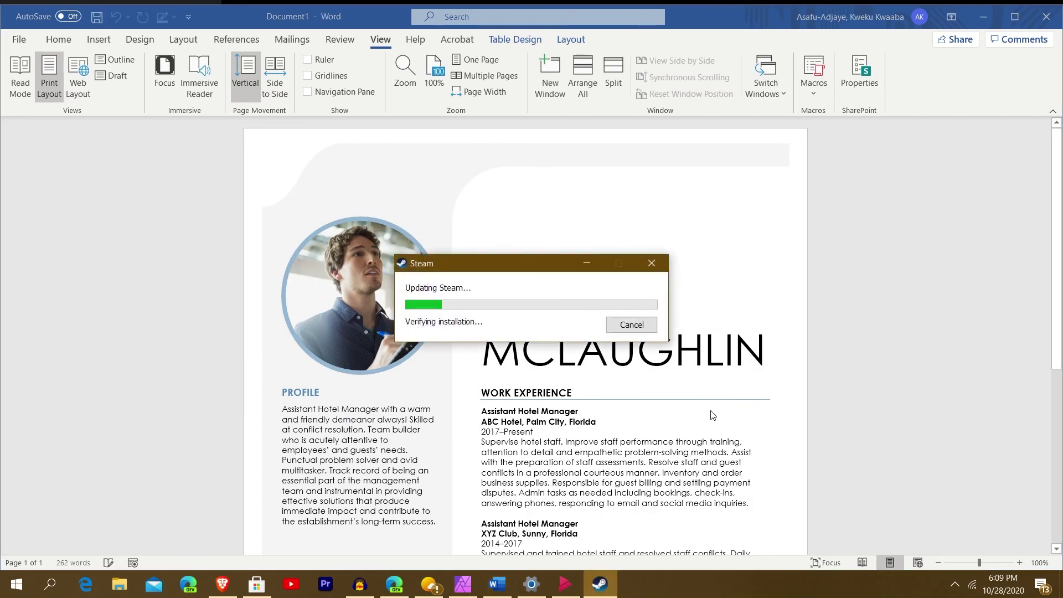